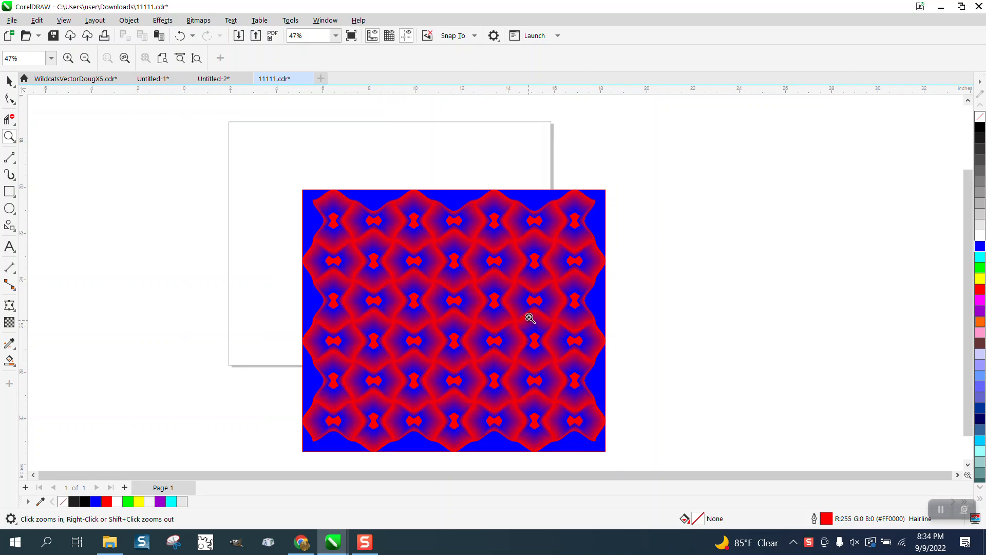
# Move the finished red and blue pattern off the page into the empty area to its right.
pyautogui.press('space')
pyautogui.moveTo(286, 194); pyautogui.dragTo(675, 449)
pyautogui.moveTo(479, 325); pyautogui.dragTo(738, 257)
# Draw a square about 1.5 inches wide in the page's upper-left area and convert it to curves.
pyautogui.click(10, 191)
pyautogui.click(340, 182)
pyautogui.moveTo(340, 182); pyautogui.dragTo(330, 205)
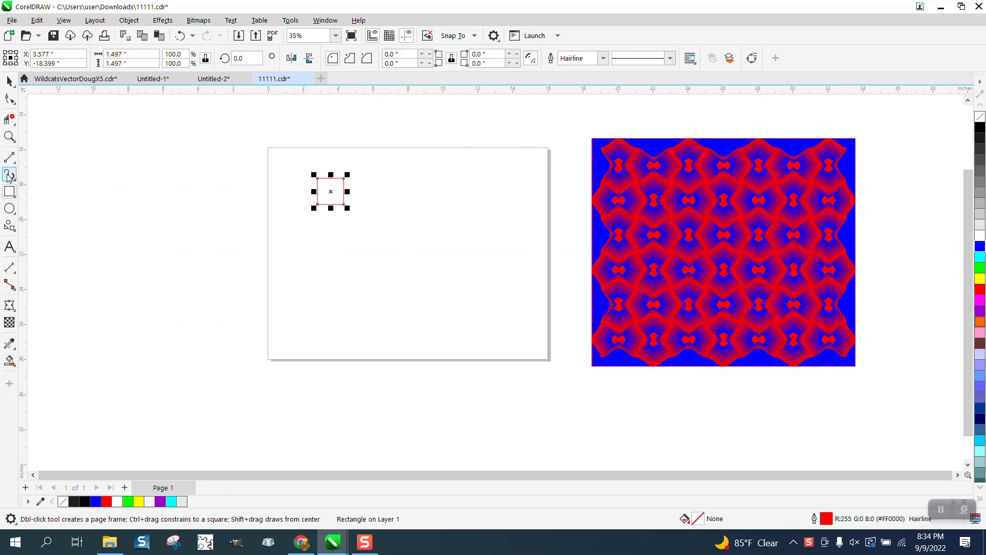
pyautogui.click(128, 20)
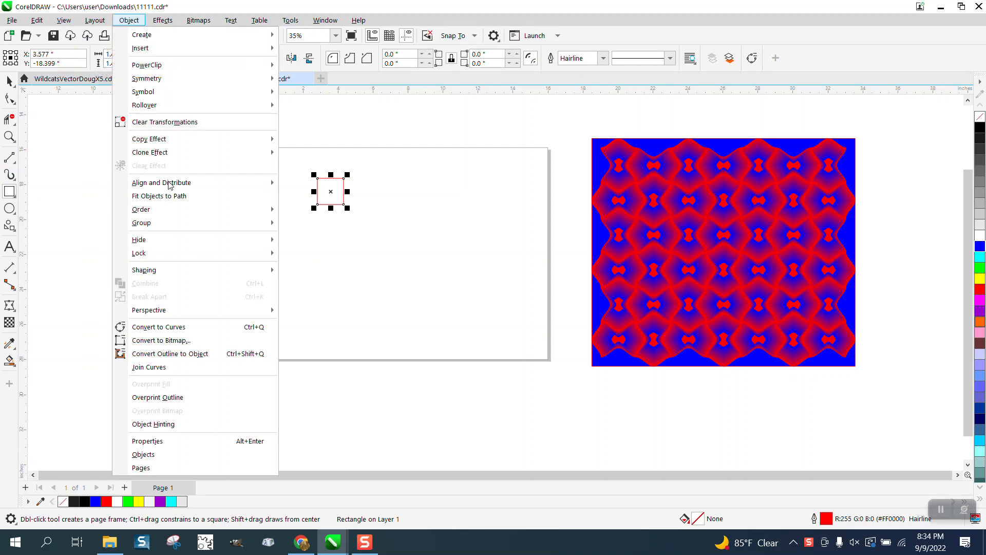
pyautogui.click(174, 329)
# Add a midpoint node to each side of the square and convert all its segments to curves.
pyautogui.click(10, 136)
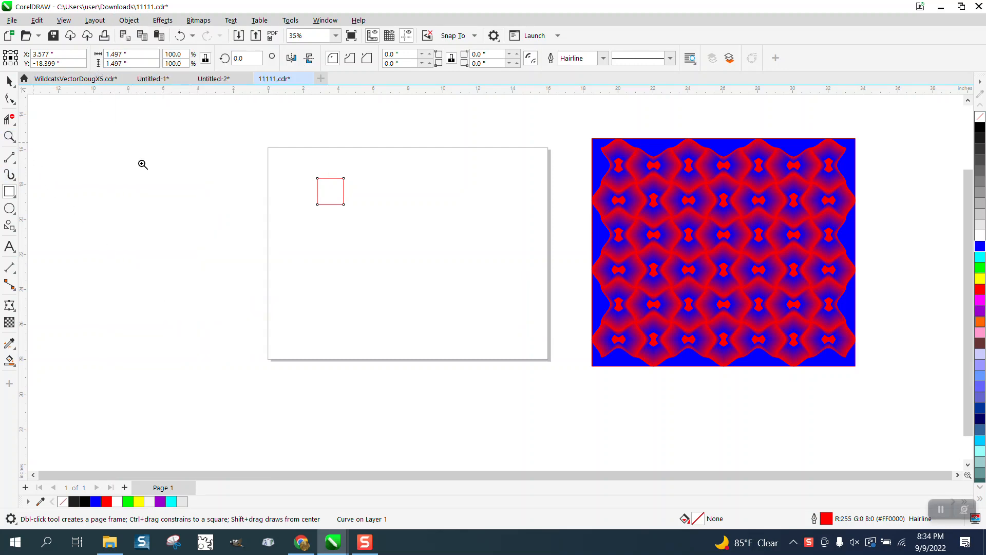
pyautogui.moveTo(307, 161); pyautogui.dragTo(426, 230)
pyautogui.click(11, 99)
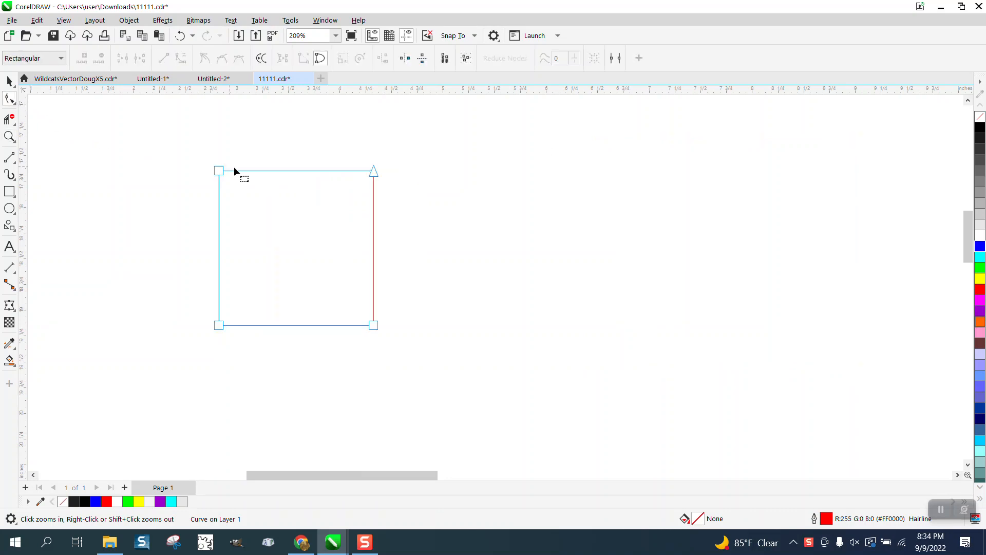
pyautogui.moveTo(230, 267); pyautogui.dragTo(424, 363)
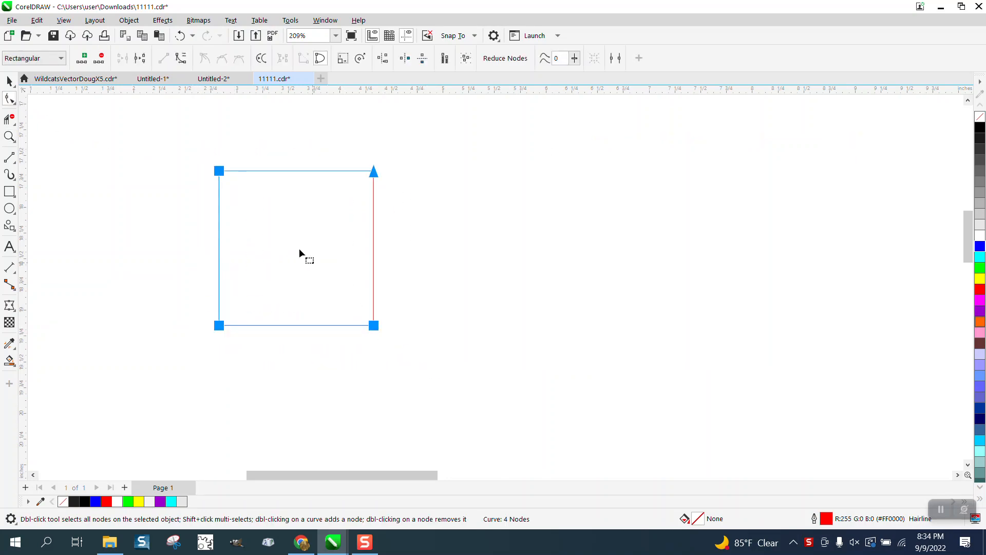
pyautogui.click(82, 59)
pyautogui.moveTo(178, 147); pyautogui.dragTo(460, 368)
pyautogui.rightClick(375, 250)
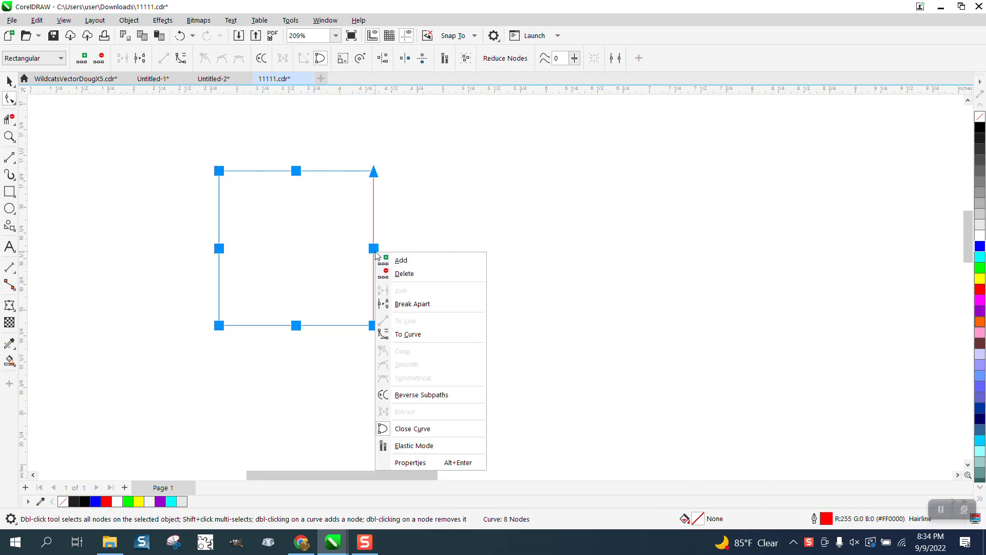
pyautogui.click(408, 334)
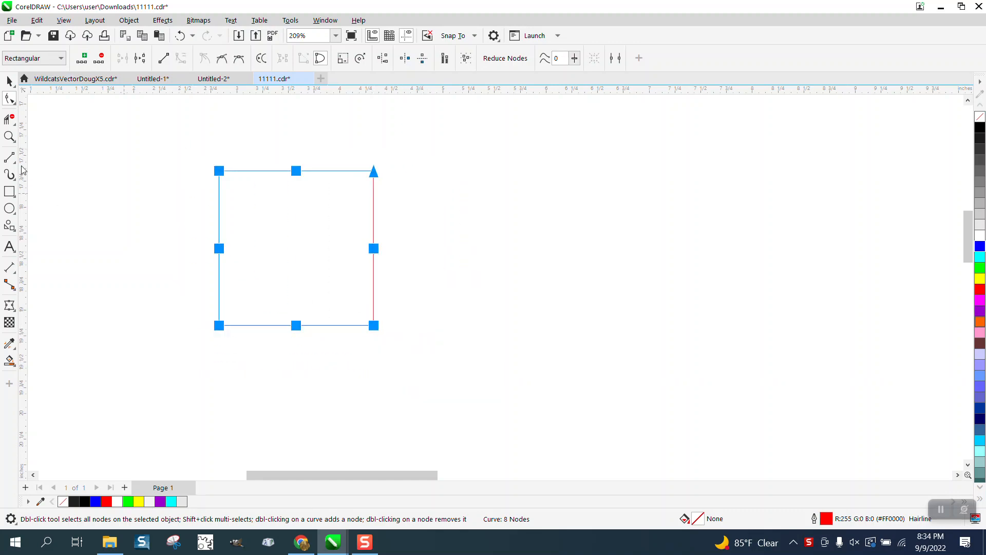
# Resize the square proportionally to a width of 2 inches.
pyautogui.click(9, 81)
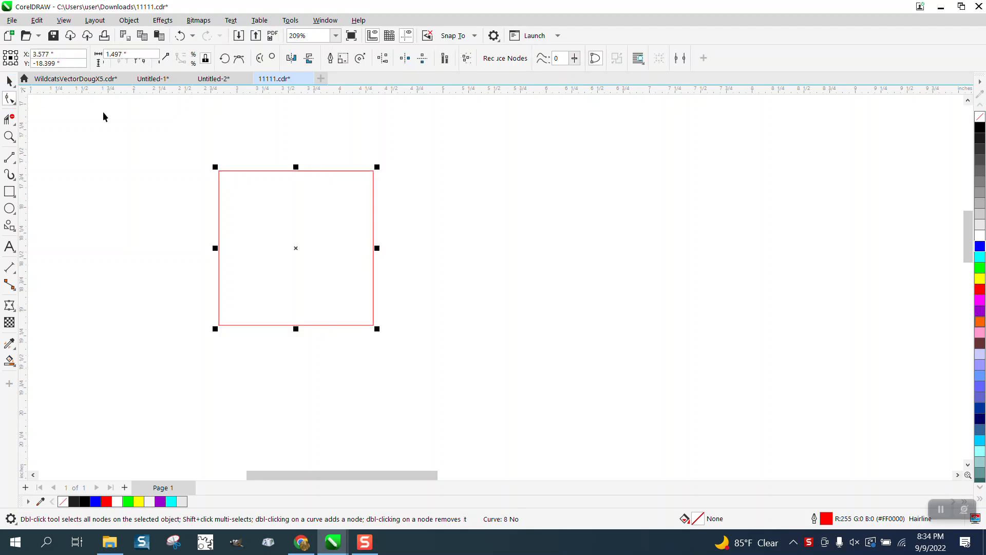
pyautogui.doubleClick(146, 55)
pyautogui.write('2')
pyautogui.press('Return')
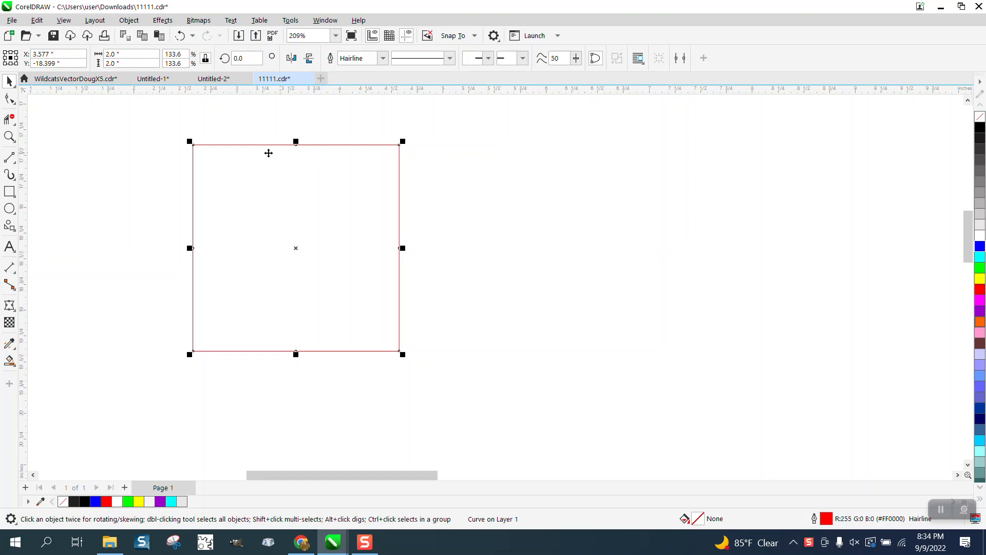
# Set the nudge distance to 0.25 inches and nudge the upper midpoint node up and the lower one down.
pyautogui.click(12, 102)
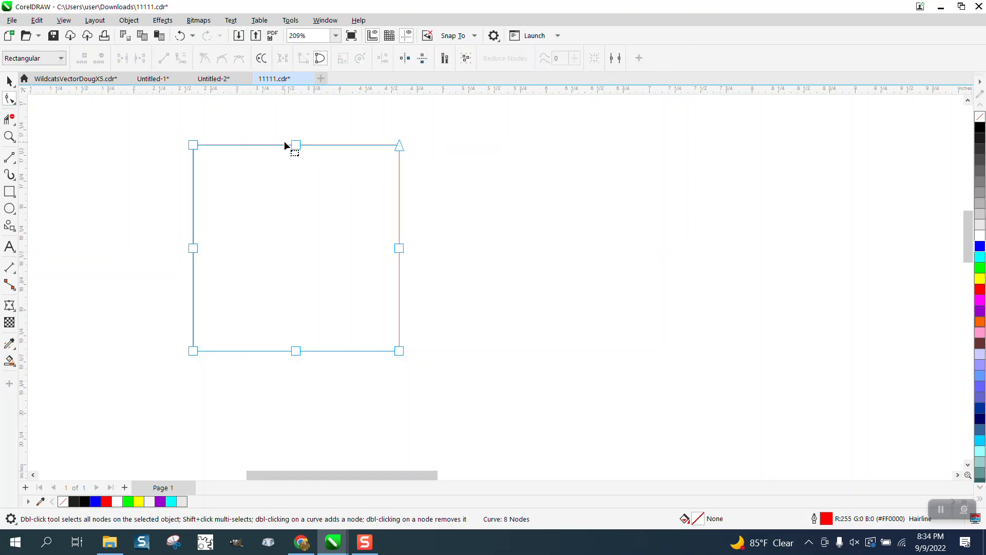
pyautogui.click(9, 81)
pyautogui.click(364, 124)
pyautogui.doubleClick(419, 59)
pyautogui.write('.25')
pyautogui.click(9, 98)
pyautogui.click(294, 145)
pyautogui.click(296, 145)
pyautogui.press('Up')
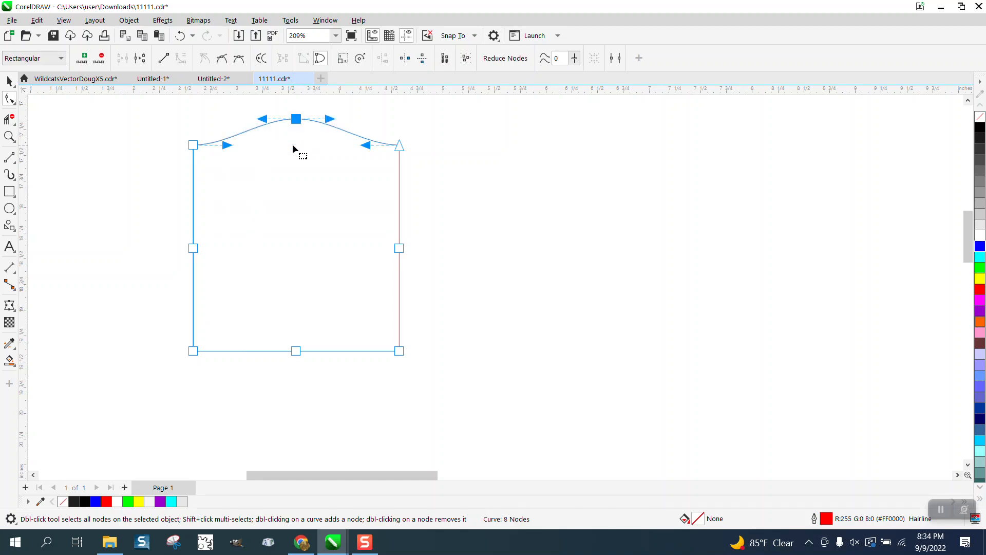
pyautogui.click(297, 351)
pyautogui.press('Down')
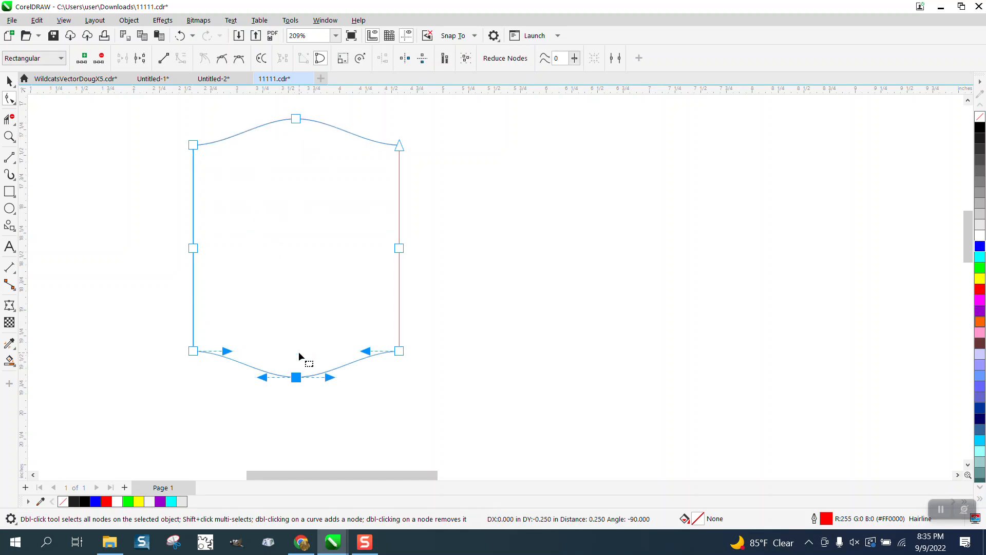
# Nudge the midpoint nodes of the two vertical sides inward by 0.25 inches each, finishing the node edits.
pyautogui.click(193, 249)
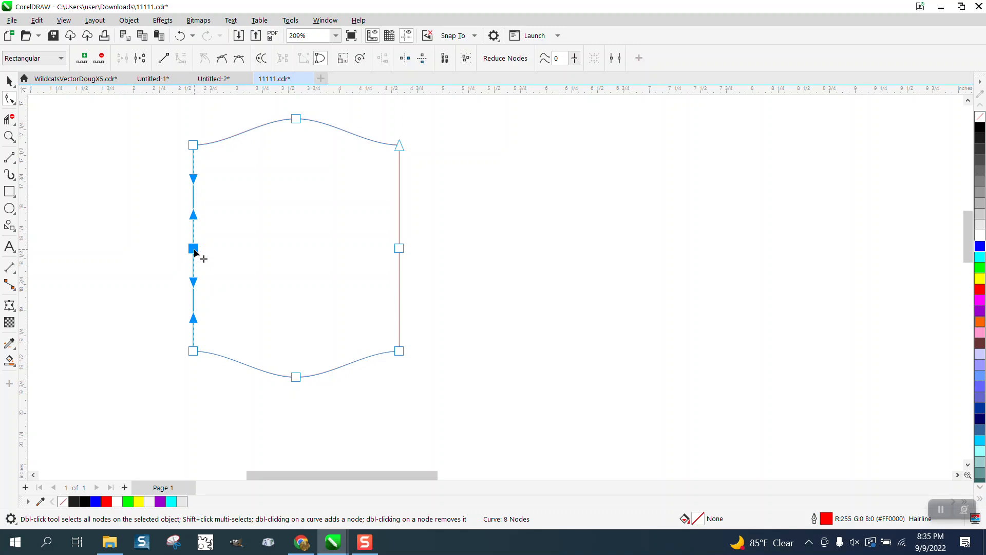
pyautogui.press('Right')
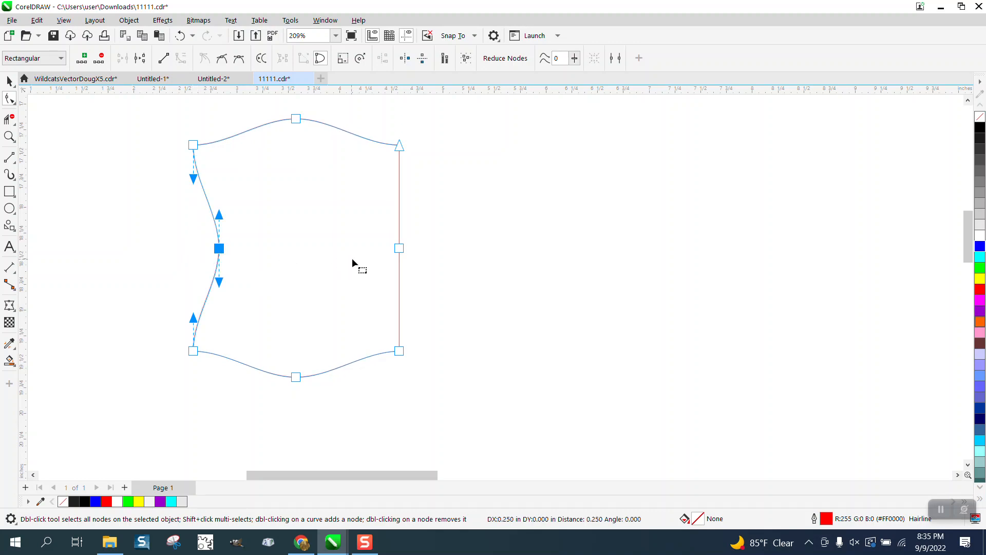
pyautogui.click(400, 249)
pyautogui.press('Left')
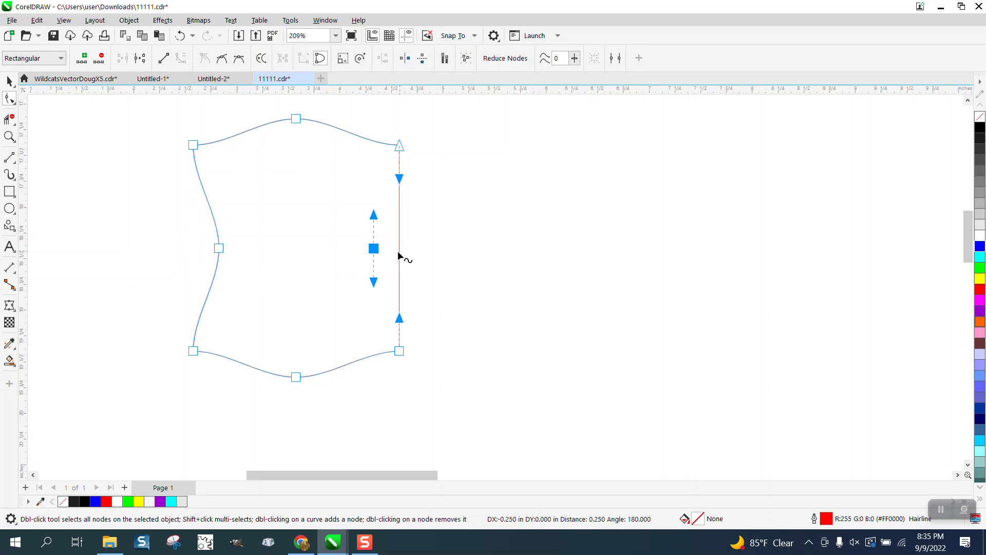
pyautogui.press('space')
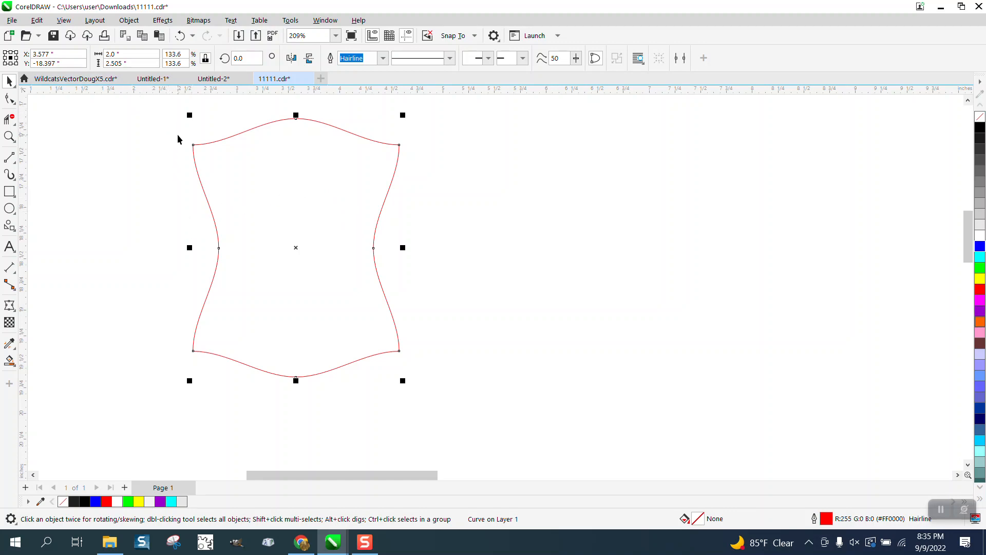
# Set the nudge distance to 2 inches and reselect the curved shape.
pyautogui.click(418, 132)
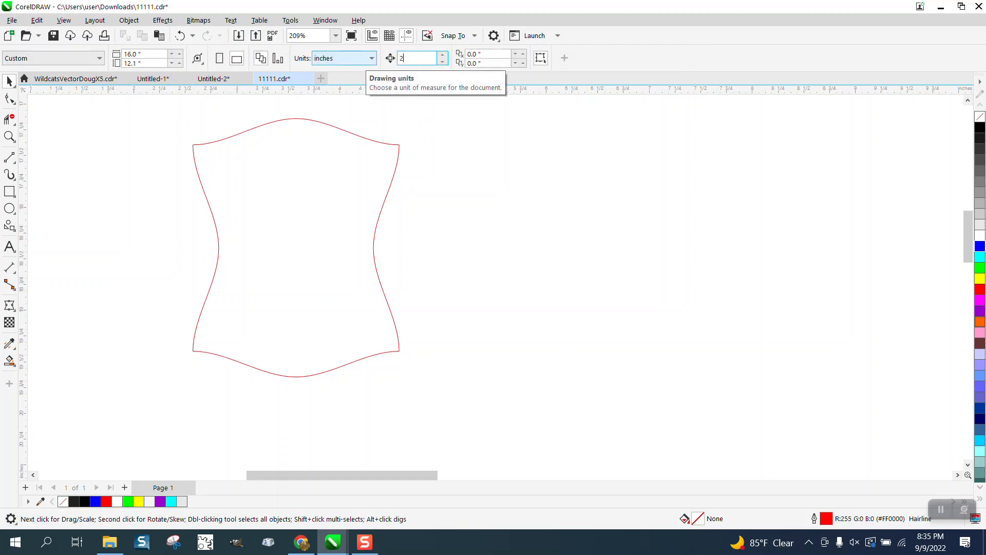
pyautogui.click(352, 180)
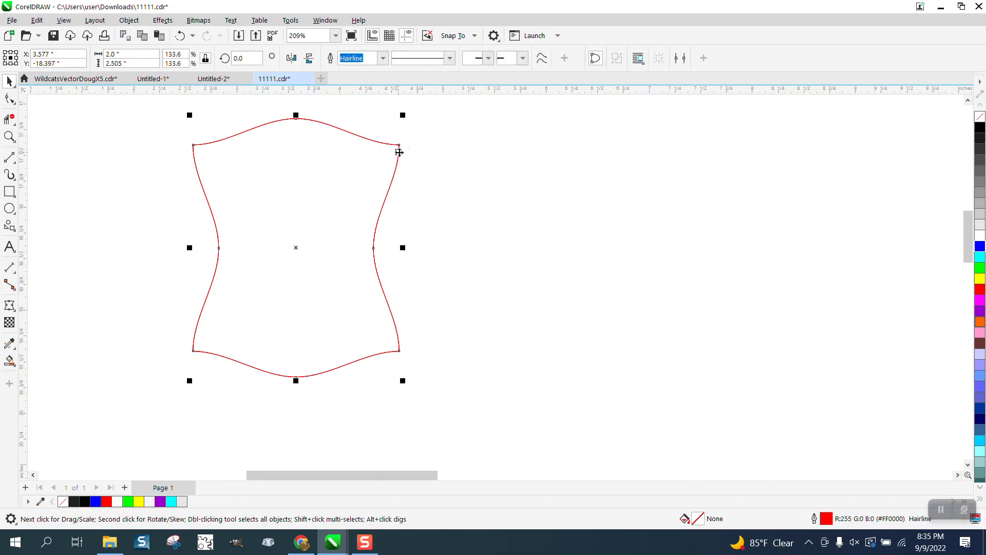
# Place a duplicate of the curved shape 2 inches to its right and rotate it 90 degrees.
pyautogui.hotkey('ctrl', 'd')
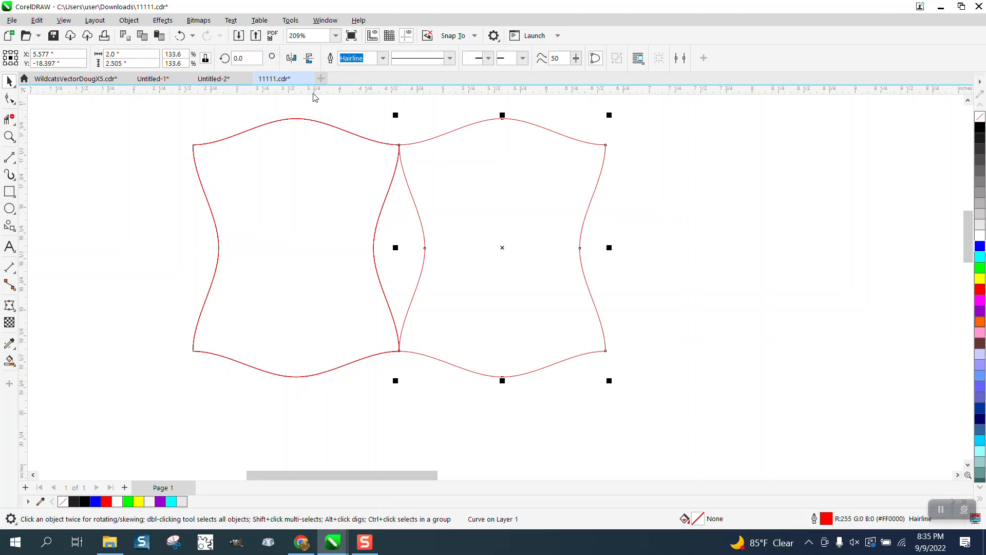
pyautogui.write('90')
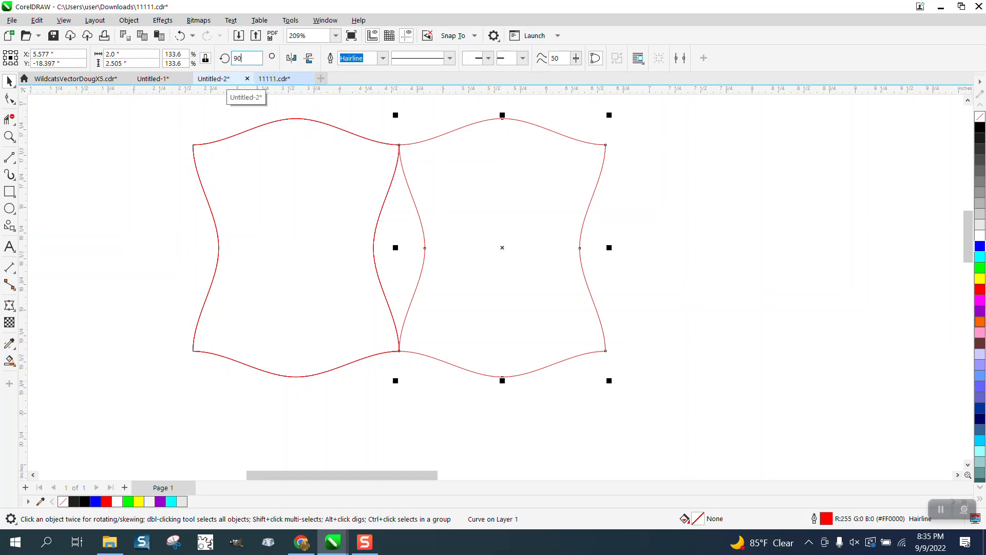
pyautogui.press('Return')
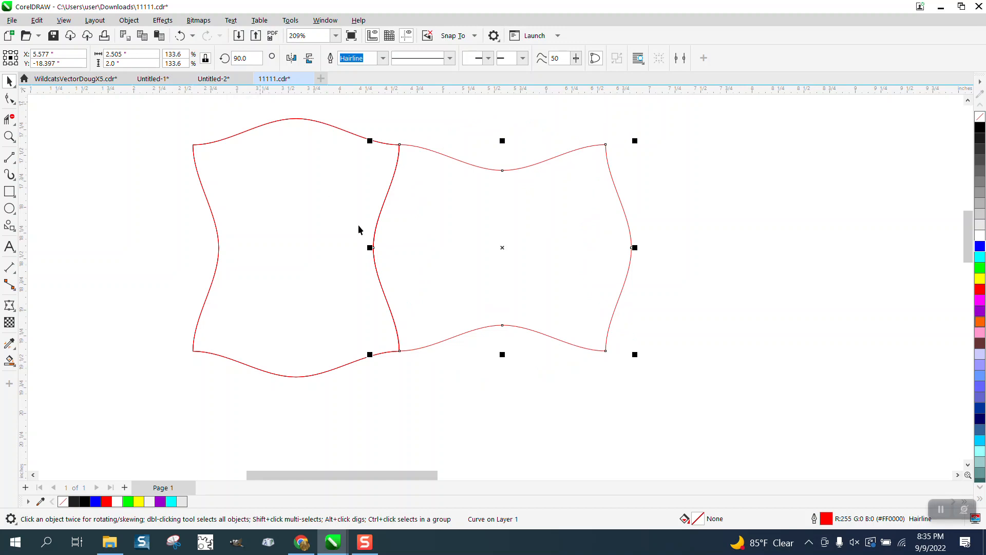
# Duplicate the pair of interlocking shapes and move the copies 4 inches to the right.
pyautogui.scroll(-2, 337, 278)
pyautogui.moveTo(194, 148); pyautogui.dragTo(650, 380)
pyautogui.press('KP_Add')
pyautogui.press('Right')
pyautogui.press('Right')
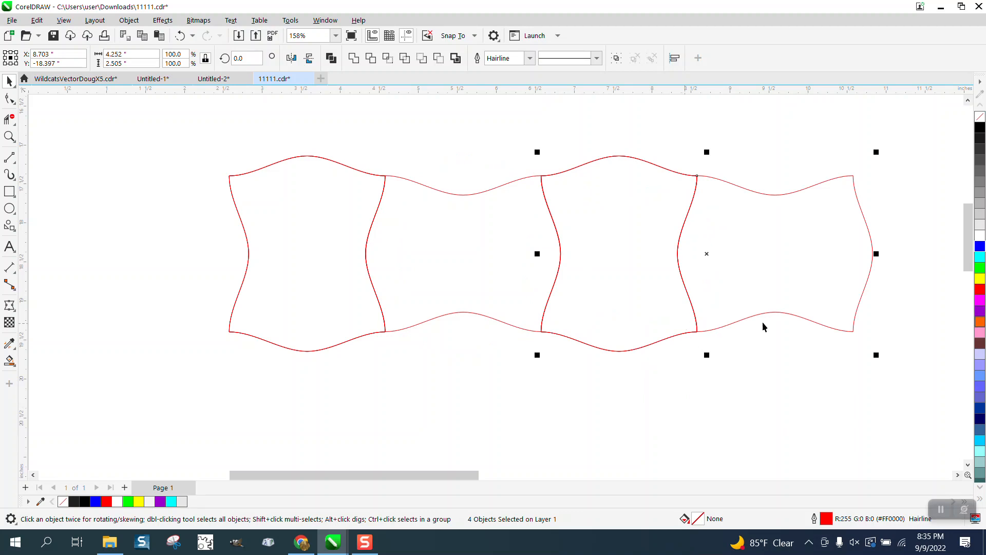
# Delete the duplicated shapes to the right, including the rotated one, keeping only the original curved shape.
pyautogui.press('XF86Calculator')
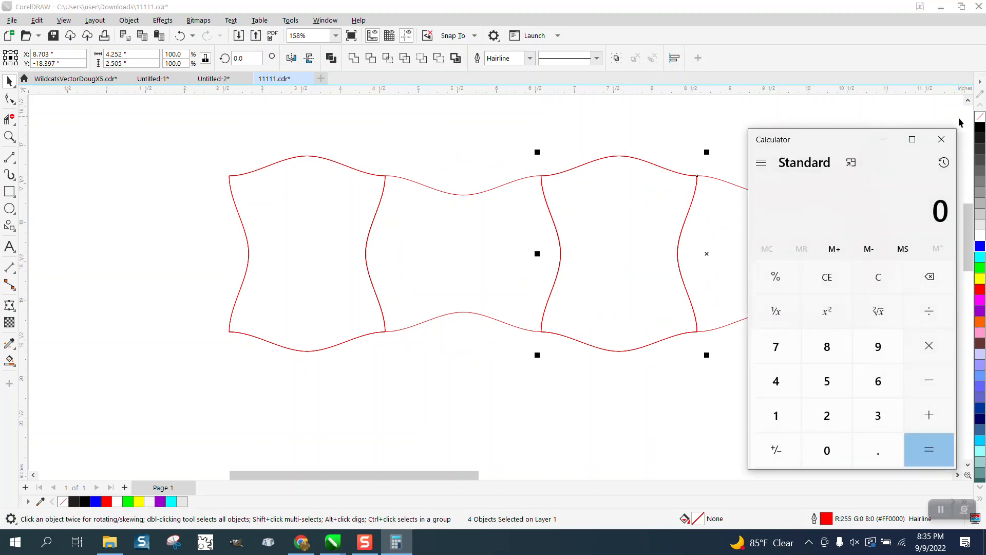
pyautogui.click(941, 139)
pyautogui.click(726, 197)
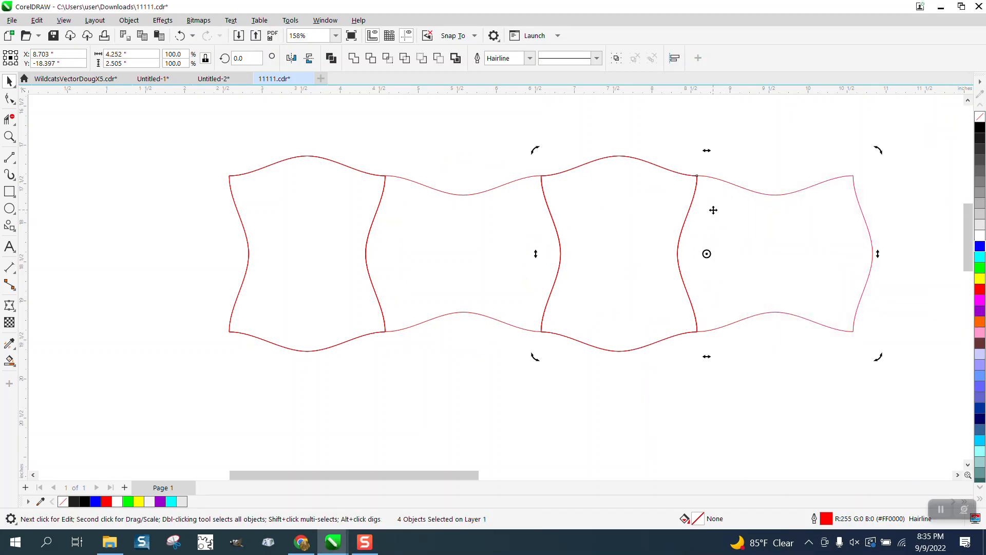
pyautogui.press('Delete')
pyautogui.click(559, 241)
pyautogui.press('Delete')
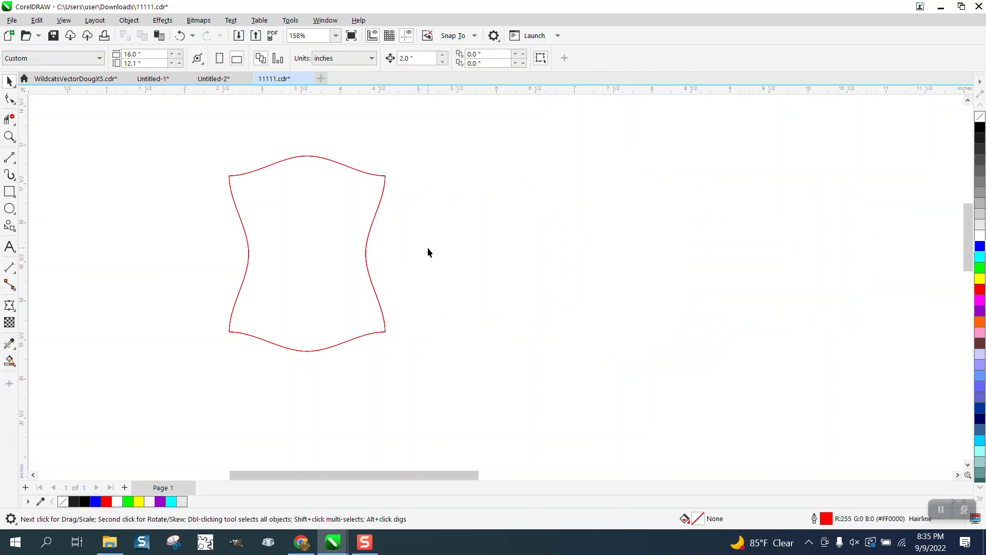
# Set the curved shape's outline width to 0.5 pt.
pyautogui.click(346, 235)
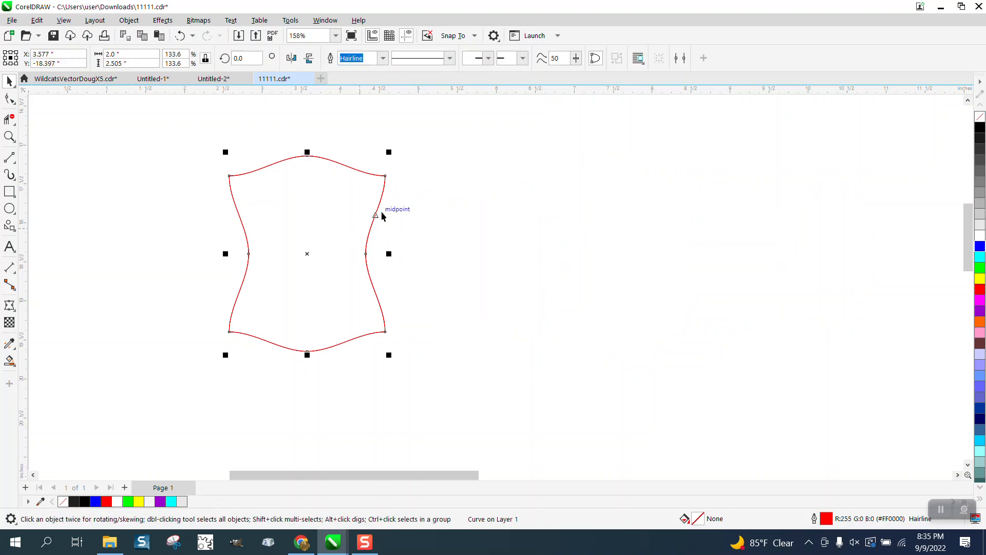
pyautogui.click(382, 58)
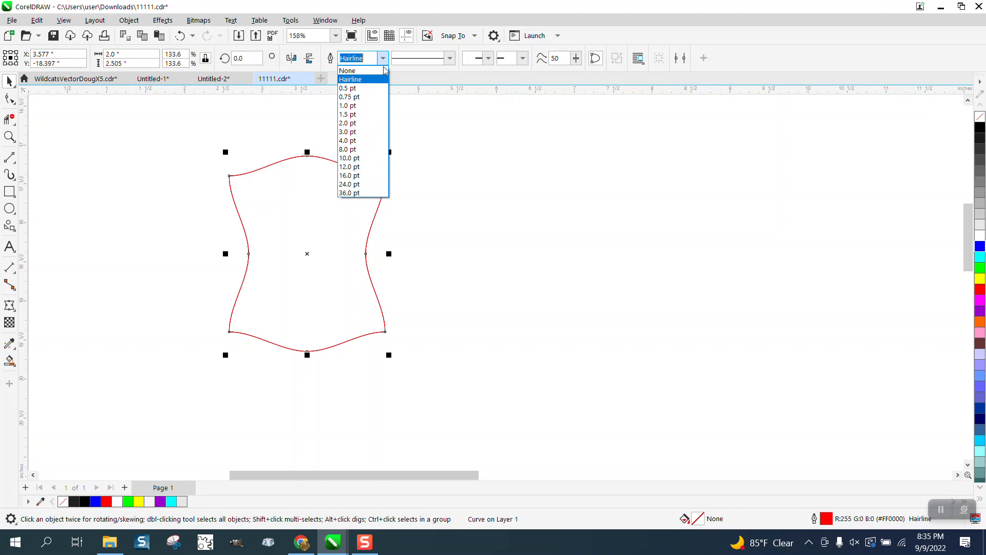
pyautogui.click(366, 88)
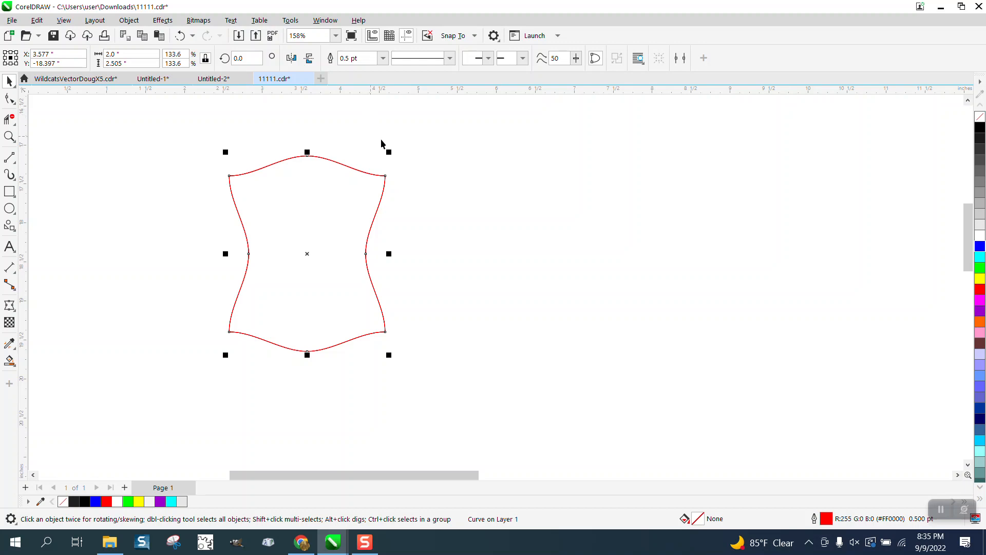
# Create a concentric copy of the shape scaled down to about 0.46 by 0.58 inches with a green outline.
pyautogui.moveTo(388, 150); pyautogui.dragTo(328, 208)
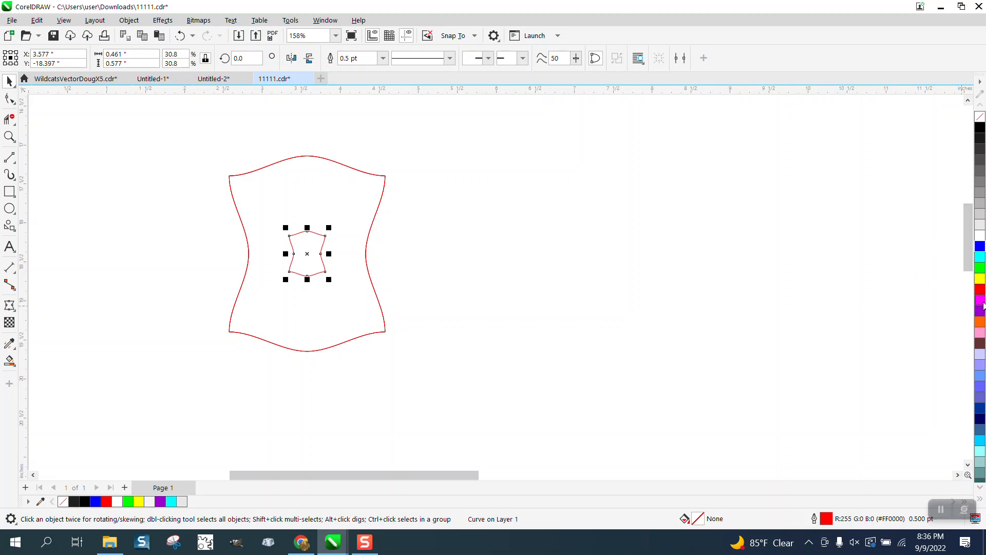
pyautogui.rightClick(980, 269)
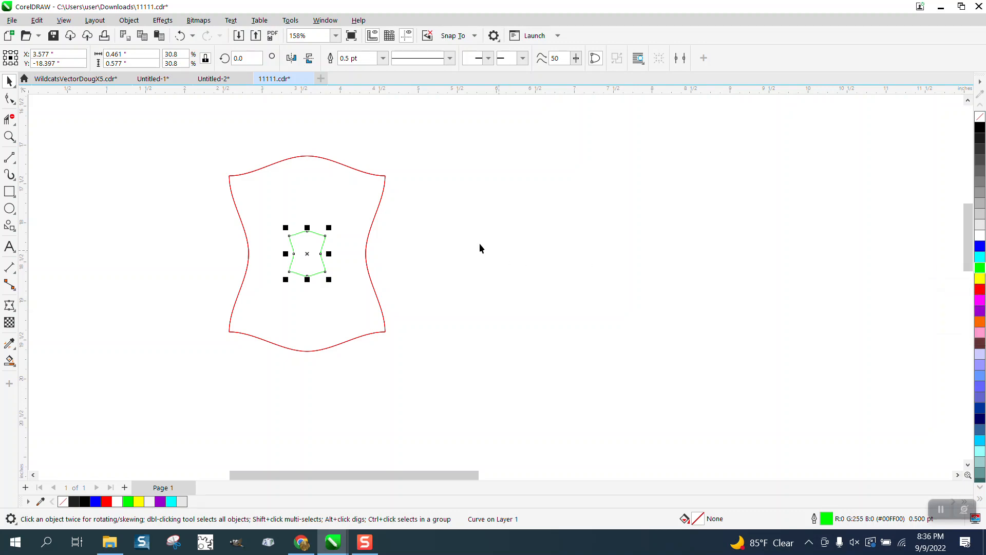
pyautogui.moveTo(216, 148); pyautogui.dragTo(503, 381)
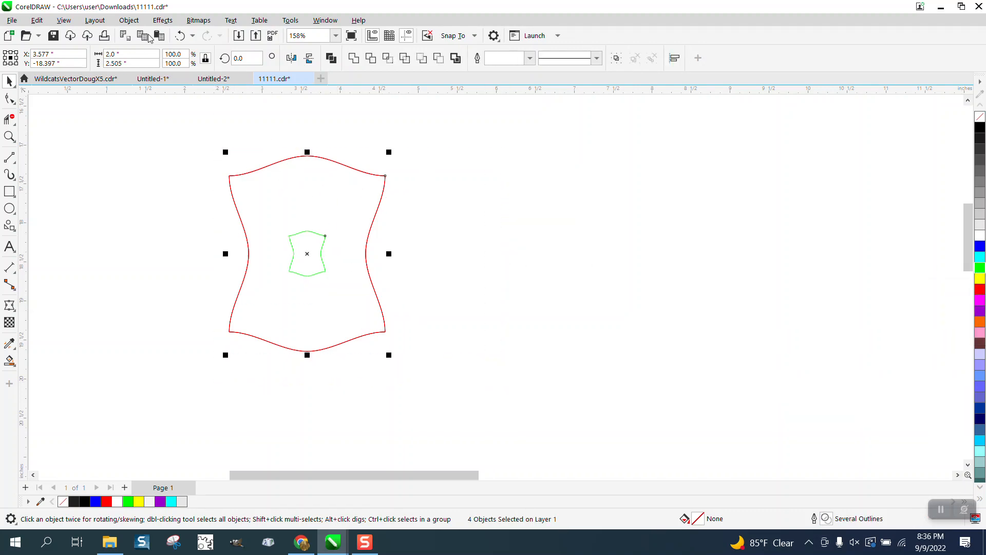
pyautogui.click(163, 23)
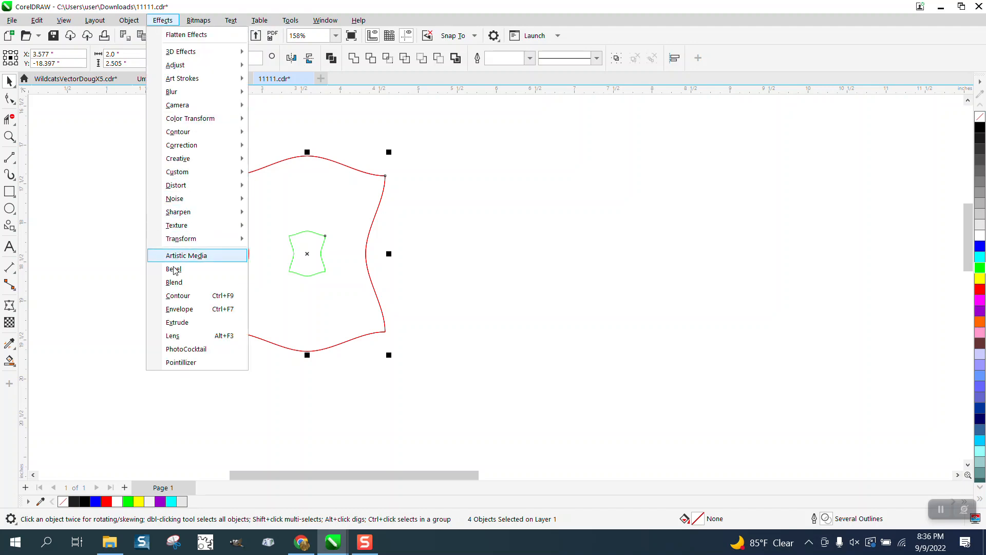
pyautogui.click(177, 296)
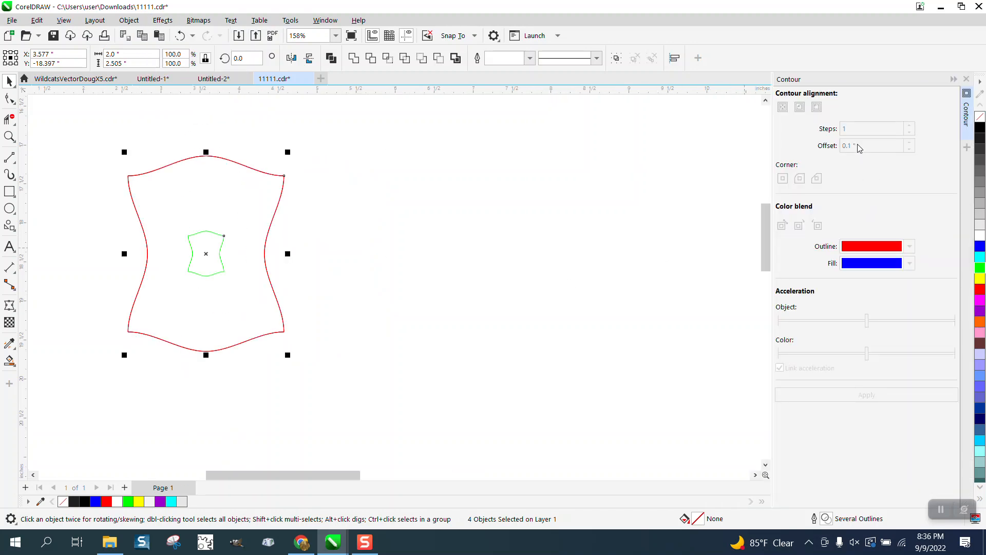
pyautogui.moveTo(82, 127); pyautogui.dragTo(542, 451)
pyautogui.click(966, 78)
# Open the Blend settings and delete one extra duplicate of the large red outline.
pyautogui.click(169, 24)
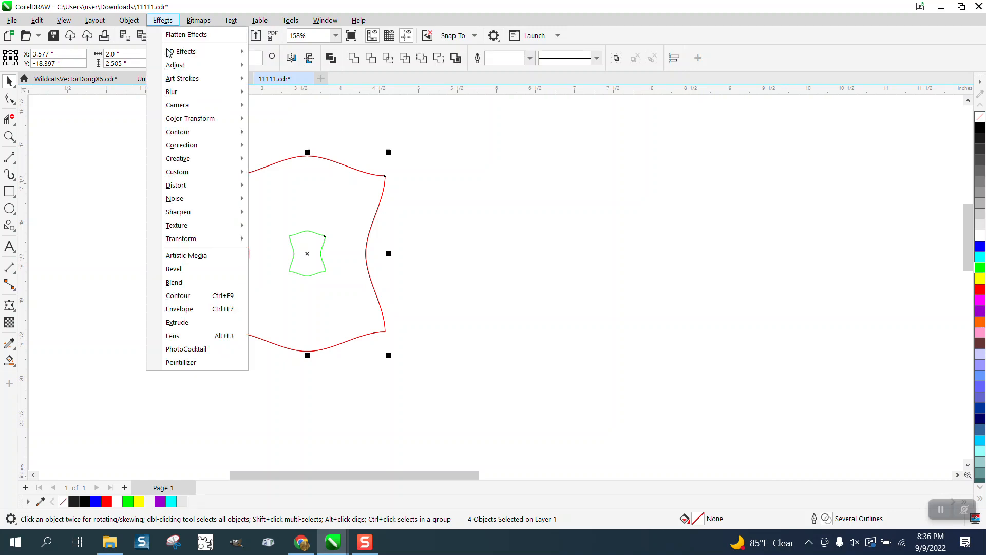
pyautogui.click(179, 283)
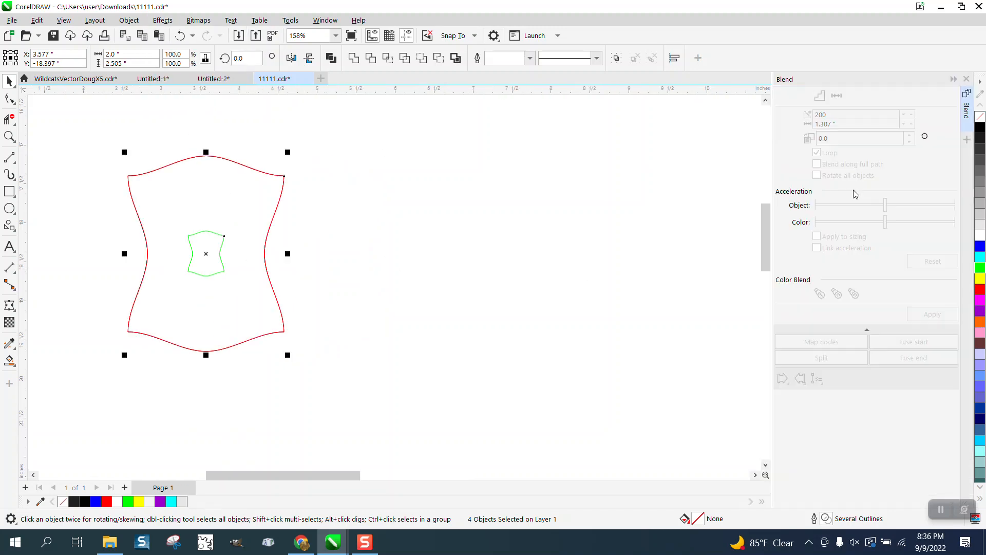
pyautogui.moveTo(104, 156); pyautogui.dragTo(99, 208)
pyautogui.moveTo(404, 412); pyautogui.dragTo(406, 412)
pyautogui.click(268, 249)
pyautogui.moveTo(264, 245); pyautogui.dragTo(384, 244)
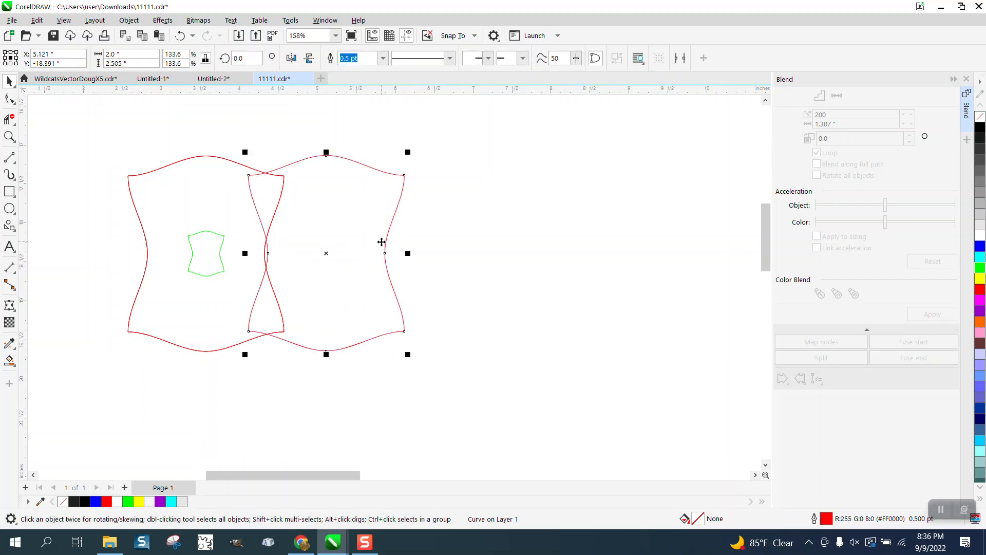
pyautogui.press('Delete')
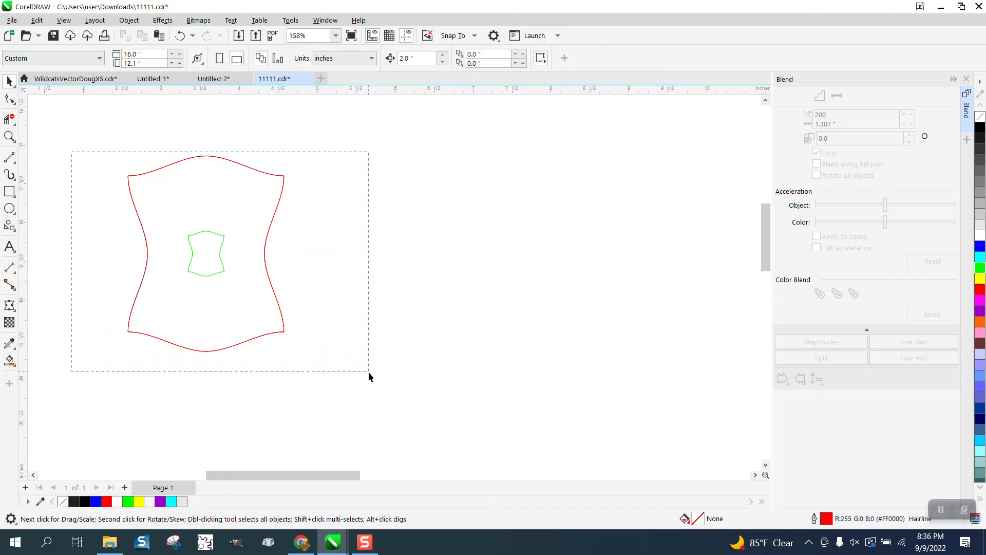
pyautogui.moveTo(368, 370); pyautogui.dragTo(370, 379)
pyautogui.press('Delete')
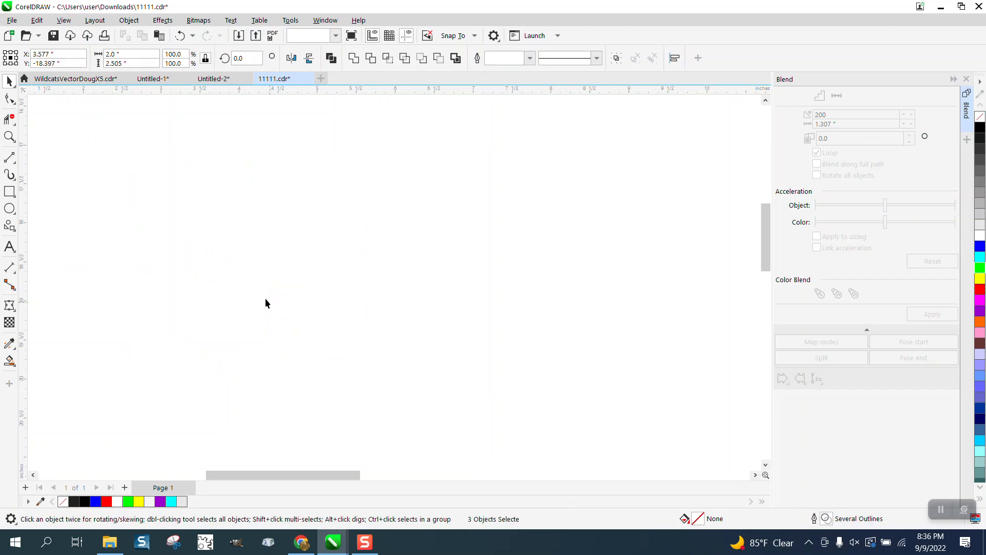
pyautogui.click(178, 36)
pyautogui.moveTo(84, 132); pyautogui.dragTo(368, 389)
pyautogui.click(396, 359)
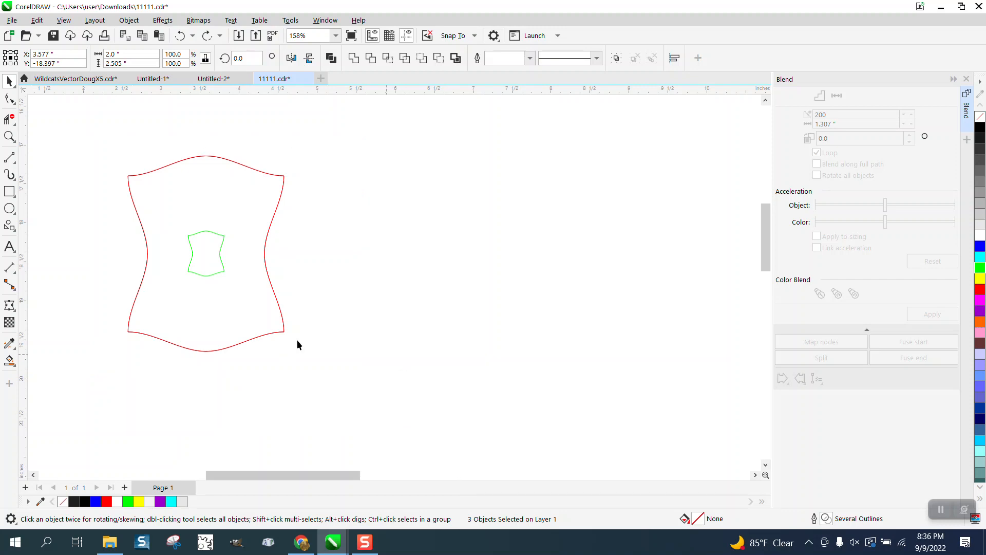
pyautogui.moveTo(216, 273); pyautogui.dragTo(418, 273)
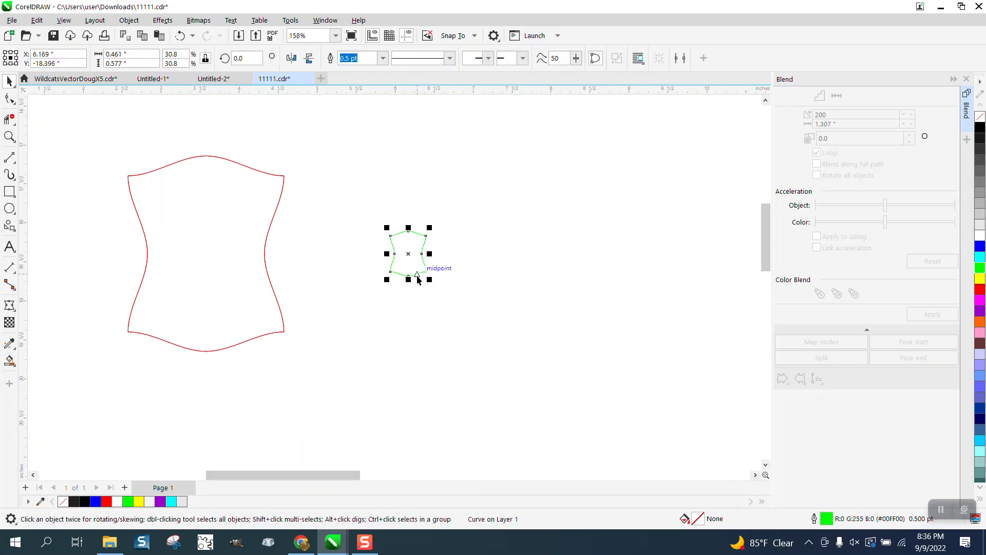
pyautogui.click(180, 35)
# Delete the other extra red outline and blend the remaining red outline with the small green one in 200 steps.
pyautogui.click(276, 150)
pyautogui.moveTo(280, 176); pyautogui.dragTo(409, 175)
pyautogui.press('Delete')
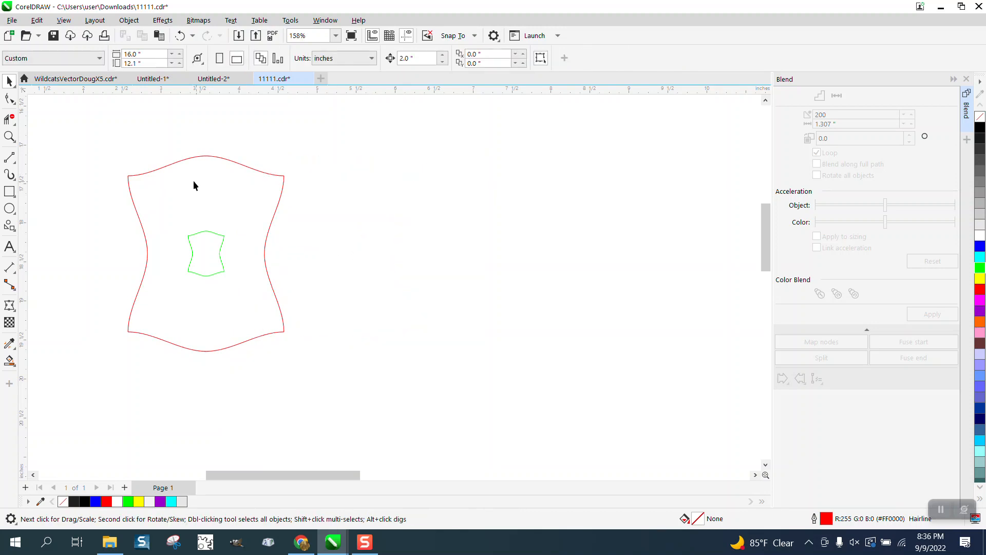
pyautogui.moveTo(316, 395); pyautogui.dragTo(324, 399)
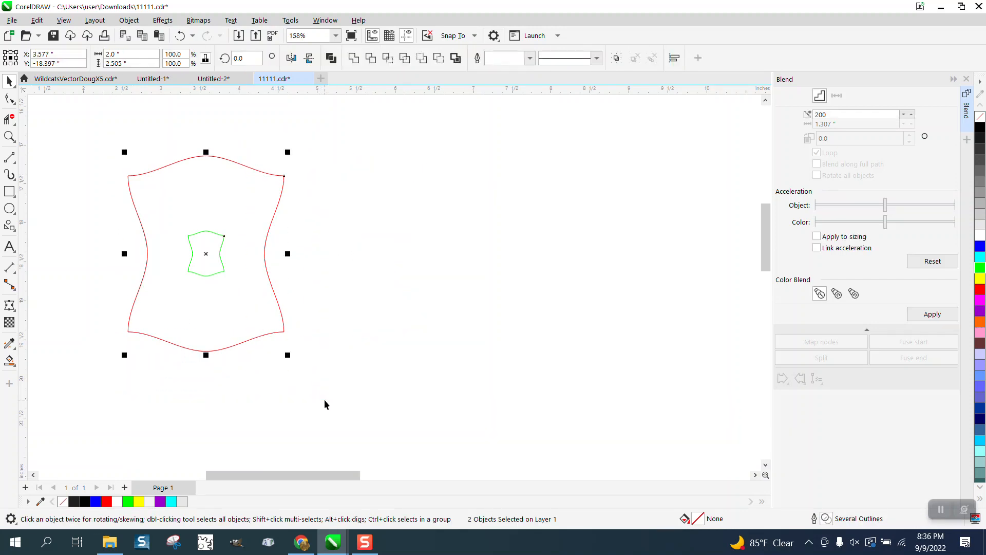
pyautogui.click(931, 315)
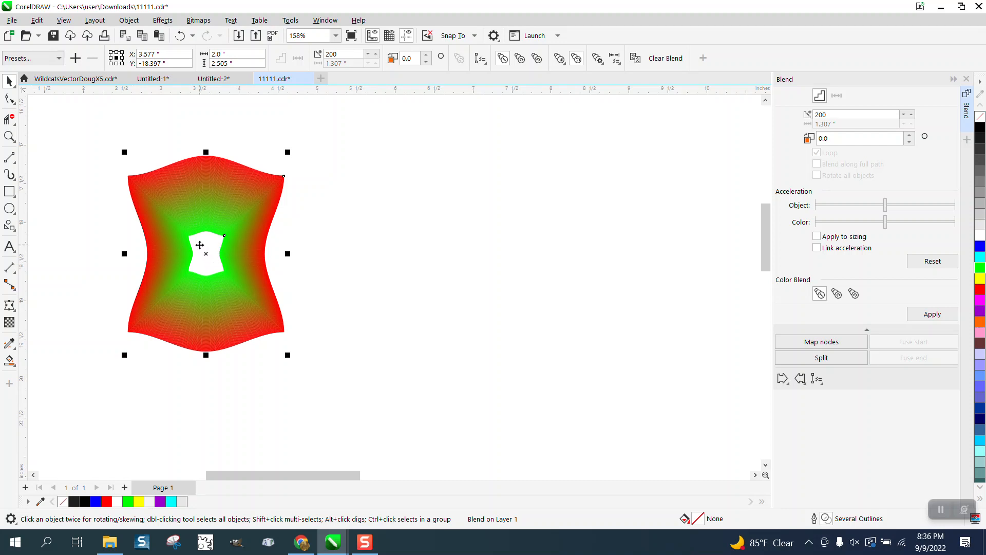
# Try to fill the white centre of the blend with red using Smart Fill.
pyautogui.click(7, 361)
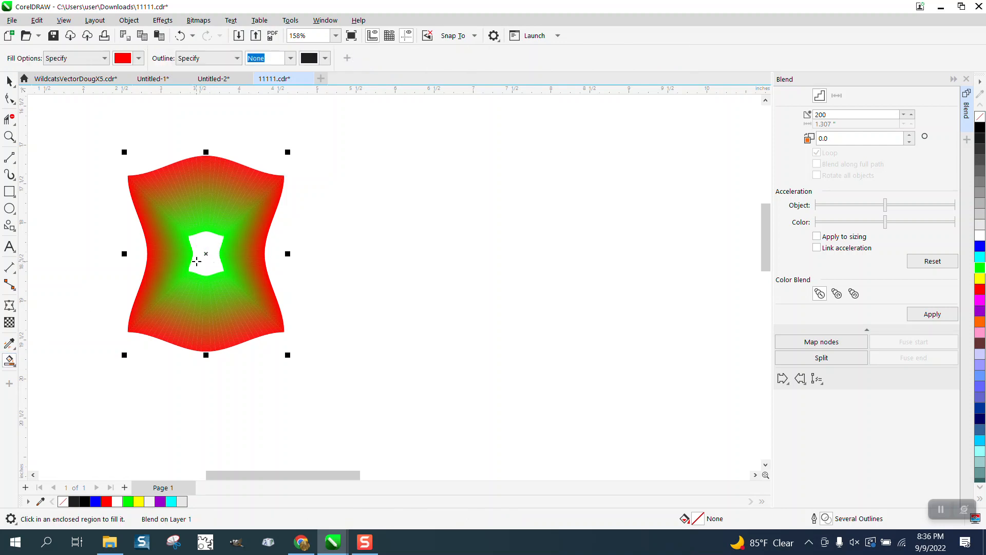
pyautogui.click(200, 257)
pyautogui.click(179, 36)
pyautogui.click(9, 81)
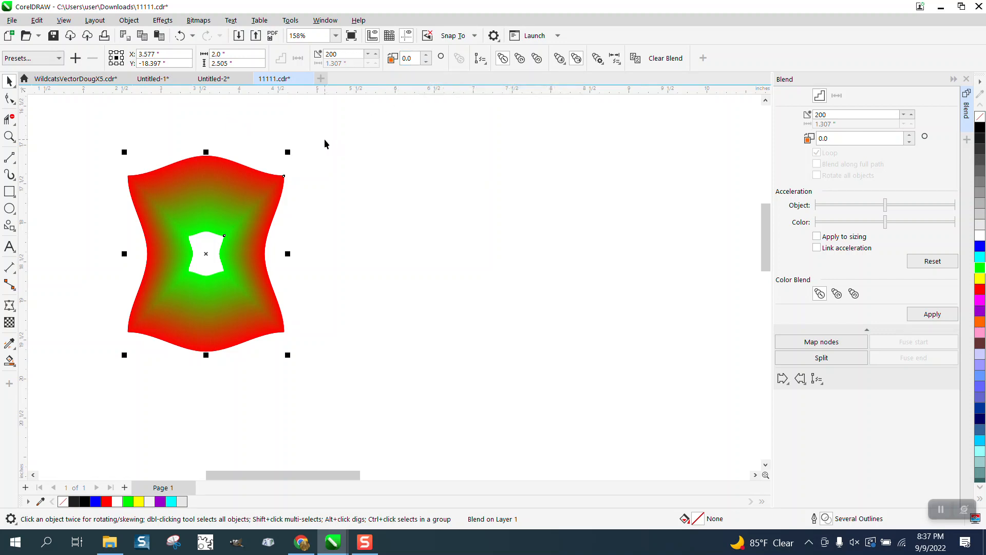
# Break the blend apart and group all of its objects into a single tile.
pyautogui.click(129, 20)
pyautogui.click(174, 298)
pyautogui.moveTo(99, 143); pyautogui.dragTo(389, 365)
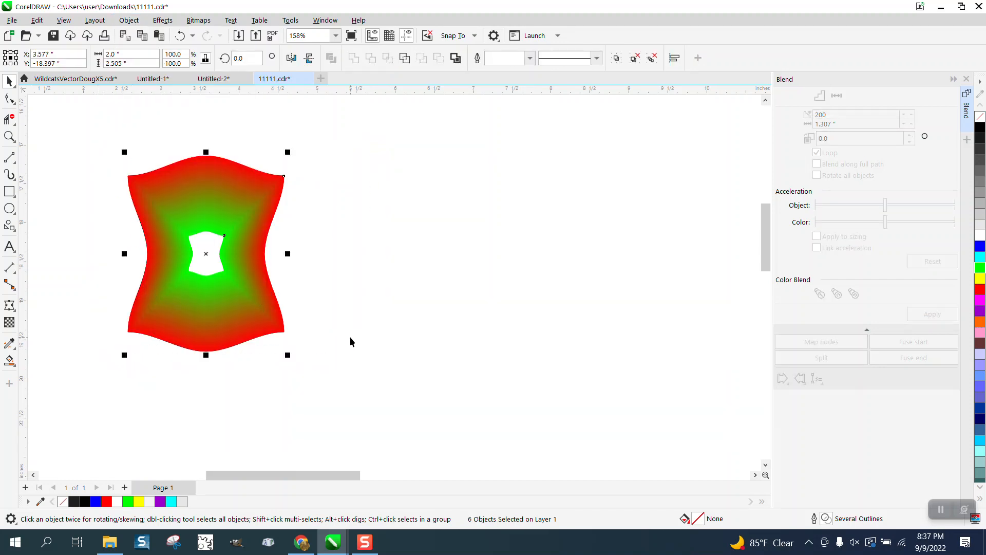
pyautogui.hotkey('ctrl', 'g')
# Try to rotate the grouped tile by 90 degrees without making a copy.
pyautogui.click(245, 58)
pyautogui.write('90')
pyautogui.press('Return')
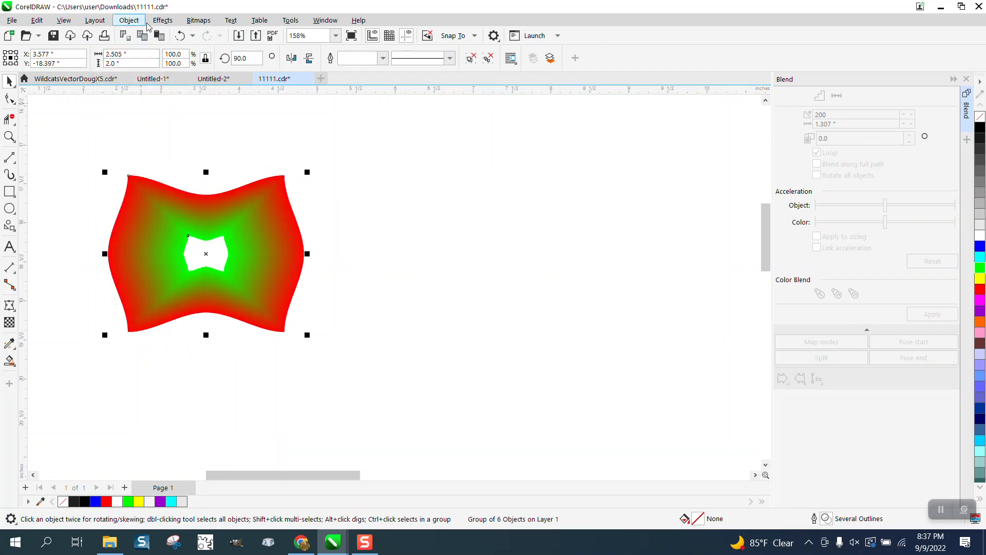
pyautogui.click(180, 37)
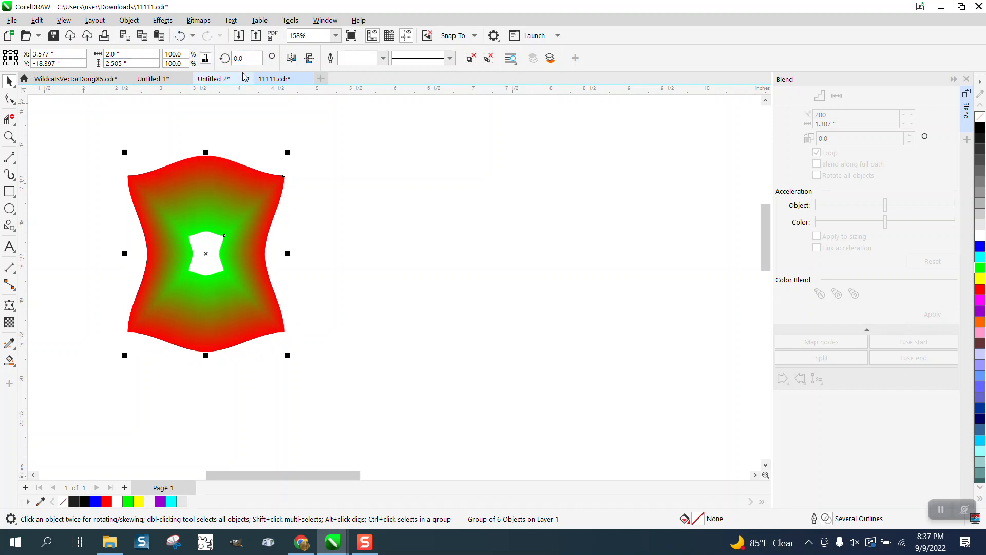
# Create a copy of the tile rotated 90 degrees and move it 2 inches to the right of the original.
pyautogui.write('0')
pyautogui.press('Return')
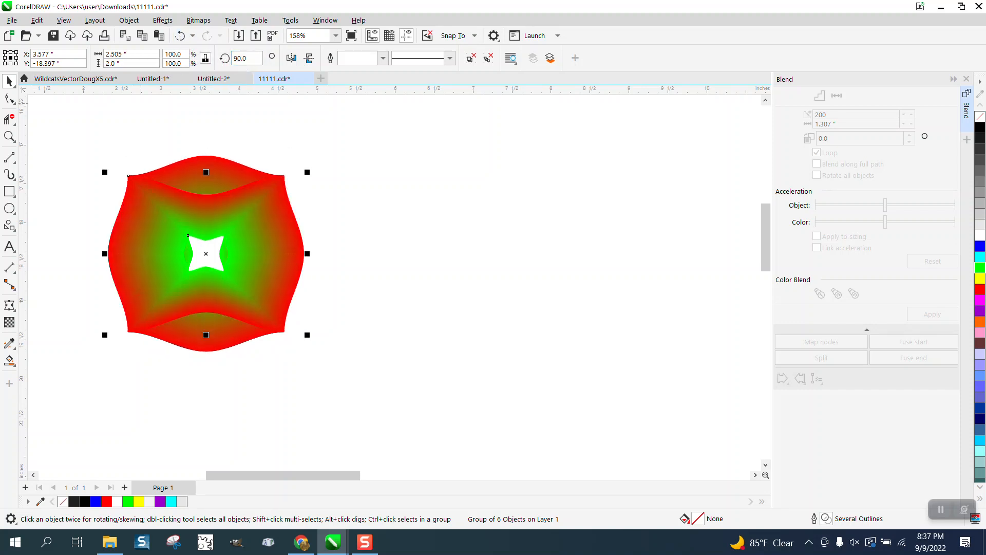
pyautogui.hotkey('ctrl', 'd')
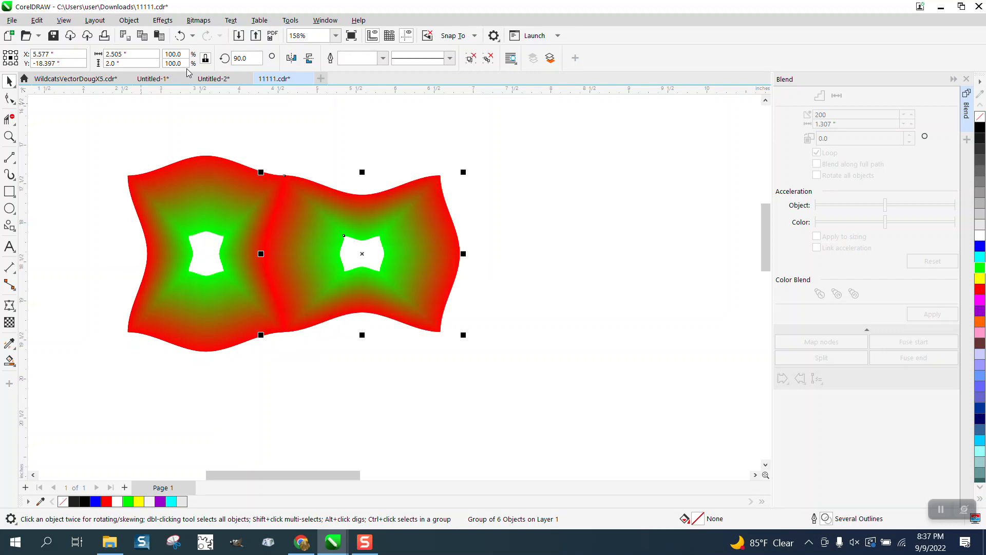
# Duplicate the tile pair three times at 4-inch intervals to the right to form a row of eight tiles.
pyautogui.scroll(-1, 213, 103)
pyautogui.moveTo(93, 137); pyautogui.dragTo(489, 338)
pyautogui.hotkey('ctrl', 'd')
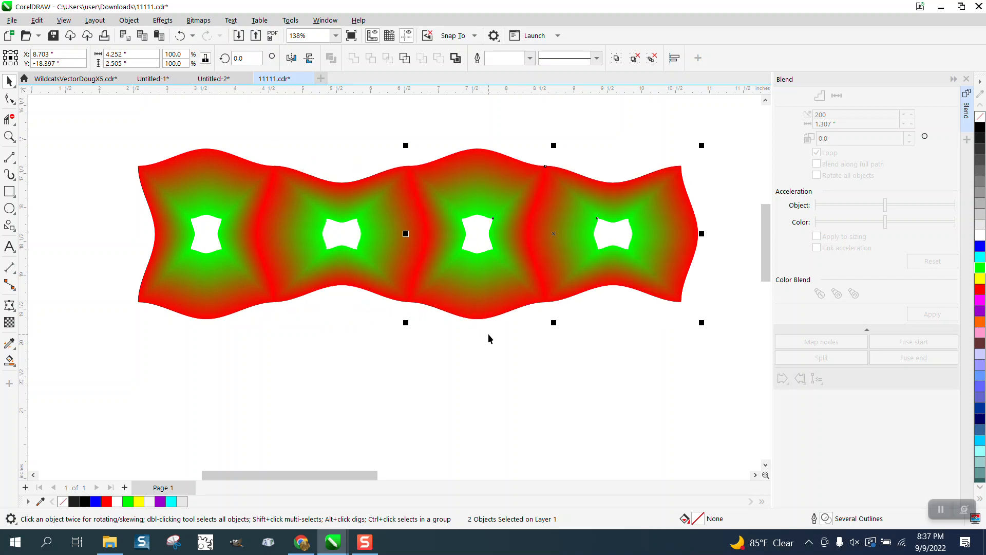
pyautogui.hotkey('ctrl', 'd')
pyautogui.scroll(-5, 462, 319)
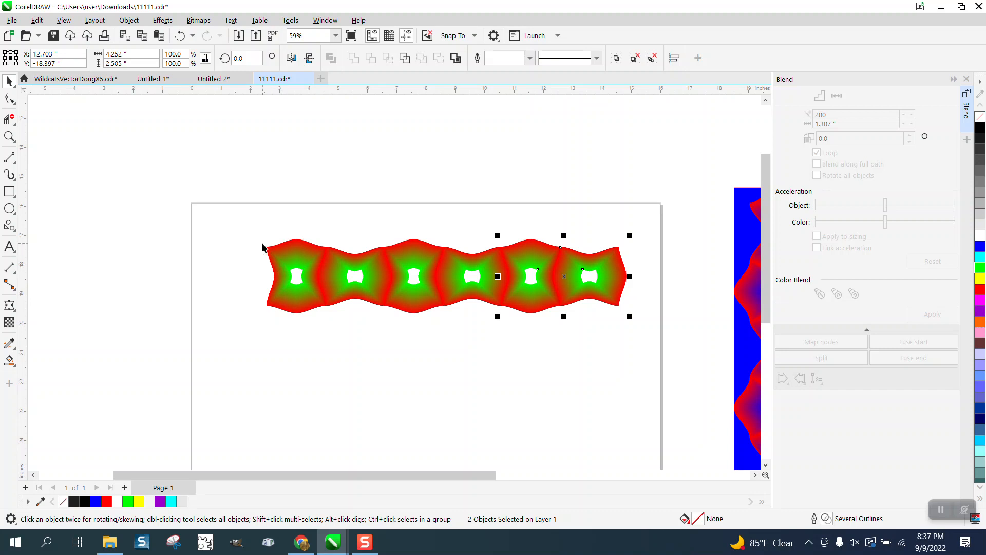
pyautogui.hotkey('ctrl', 'd')
# Scale the whole tile row down to about 9.77 by 1.5 inches and position it near the page's upper edge.
pyautogui.scroll(-2, 359, 249)
pyautogui.moveTo(267, 236); pyautogui.dragTo(509, 298)
pyautogui.moveTo(397, 266); pyautogui.dragTo(386, 250)
# Group the eight tiles of the row into one object.
pyautogui.click(10, 136)
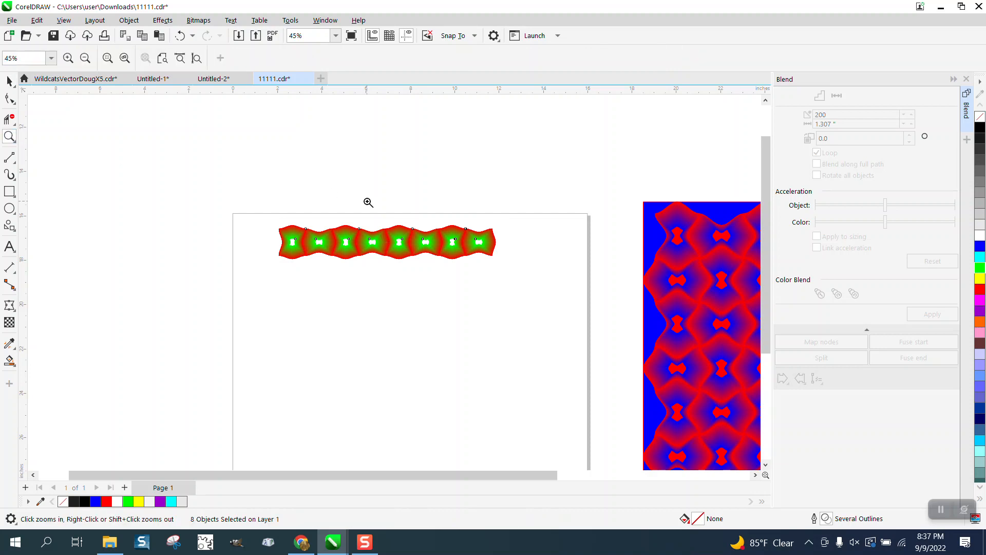
pyautogui.moveTo(277, 235); pyautogui.dragTo(597, 299)
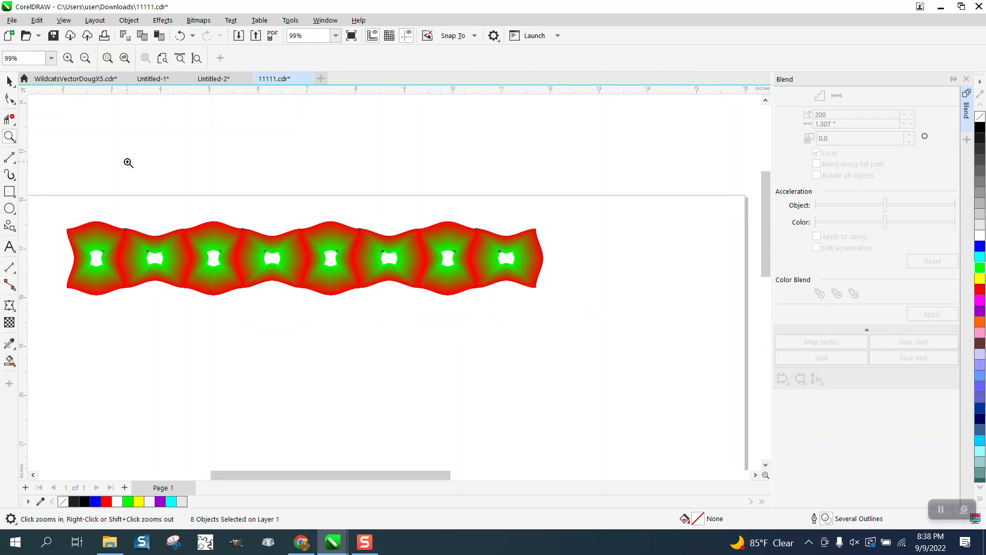
pyautogui.click(9, 80)
pyautogui.moveTo(54, 183); pyautogui.dragTo(87, 252)
pyautogui.moveTo(607, 312); pyautogui.dragTo(610, 347)
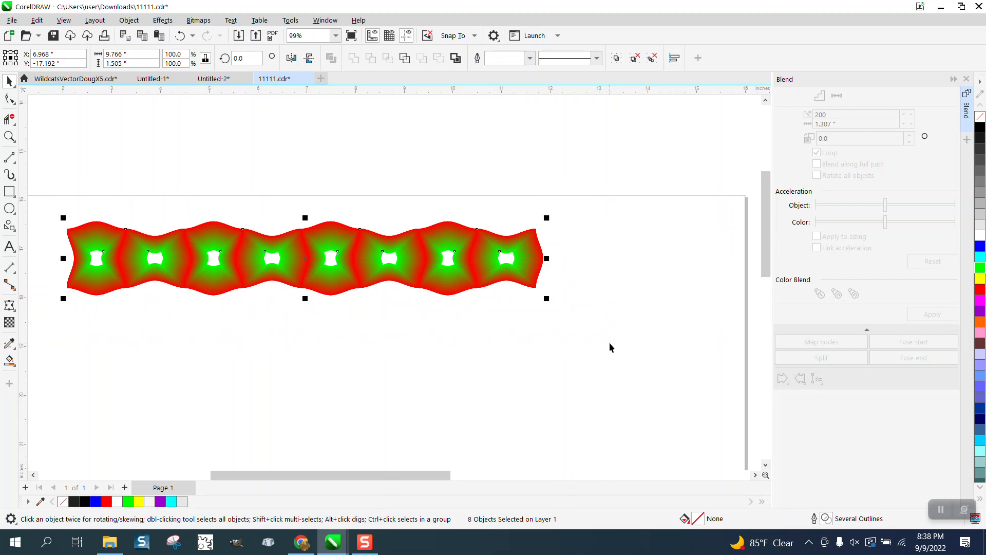
pyautogui.hotkey('ctrl', 'g')
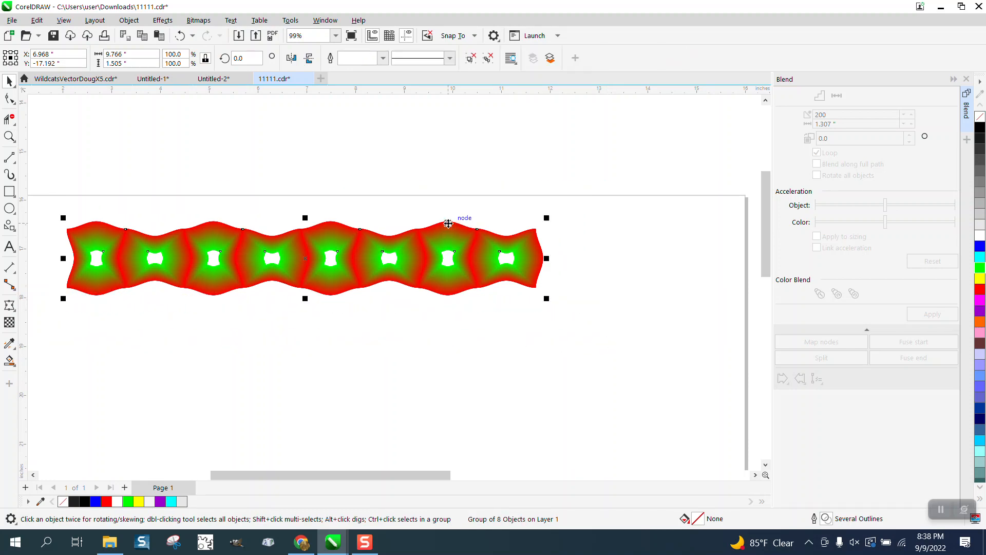
# Copy the row into an interlocking position one tile to the left below it, and repeat the copy for a third row.
pyautogui.moveTo(449, 231); pyautogui.dragTo(428, 335)
pyautogui.scroll(-3, 404, 316)
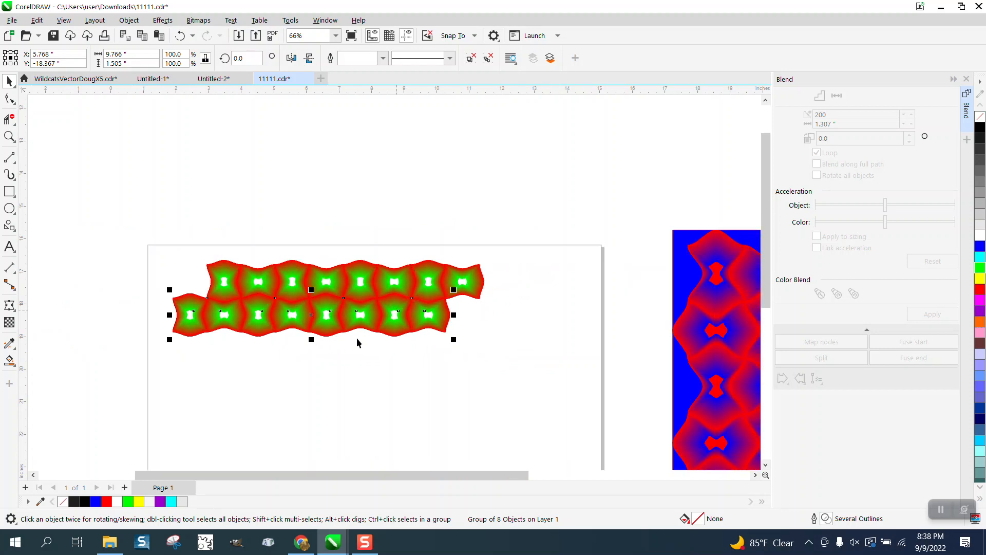
pyautogui.hotkey('ctrl', 'r')
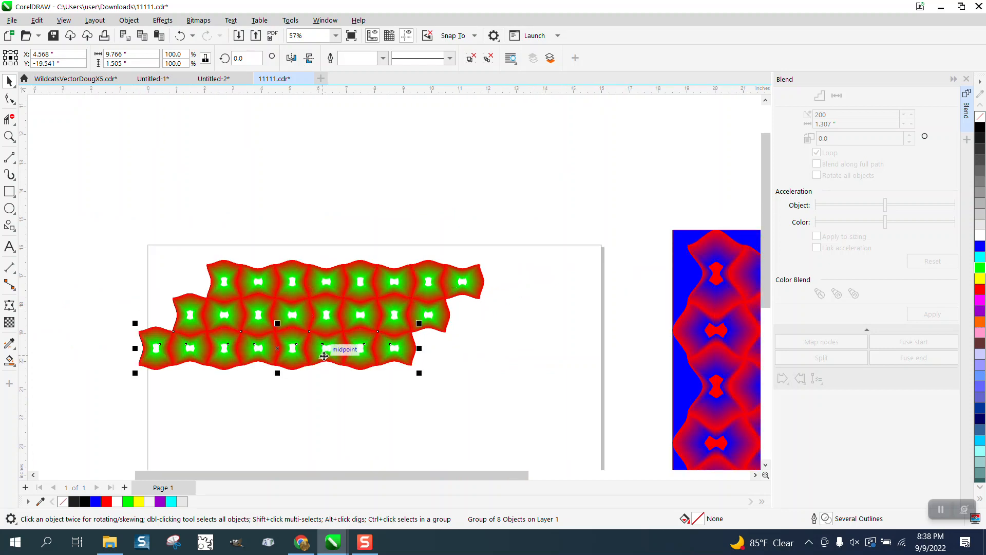
# Try to extend the pattern with two more copies of the row at the same diagonal offset.
pyautogui.hotkey('ctrl', 'r')
pyautogui.hotkey('ctrl', 'r')
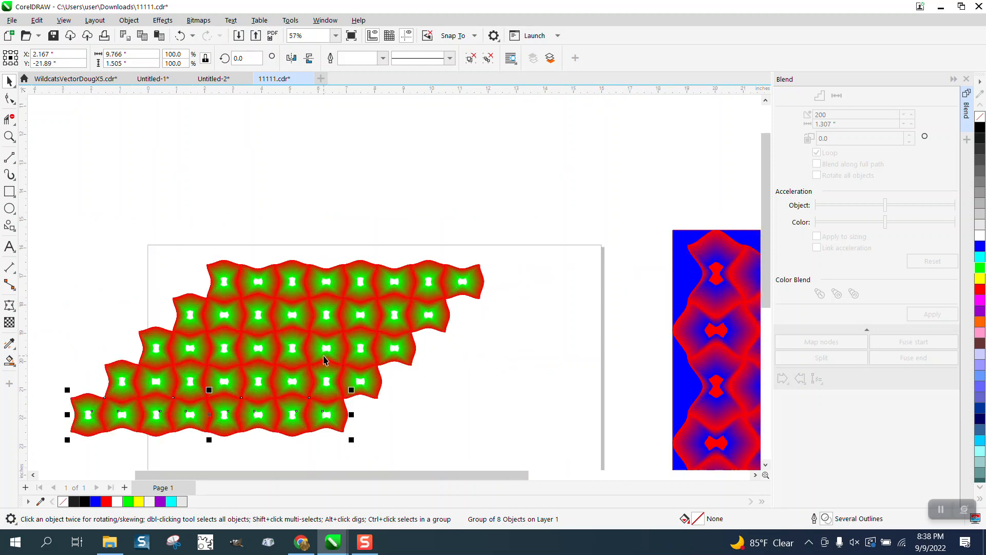
pyautogui.scroll(-2, 337, 368)
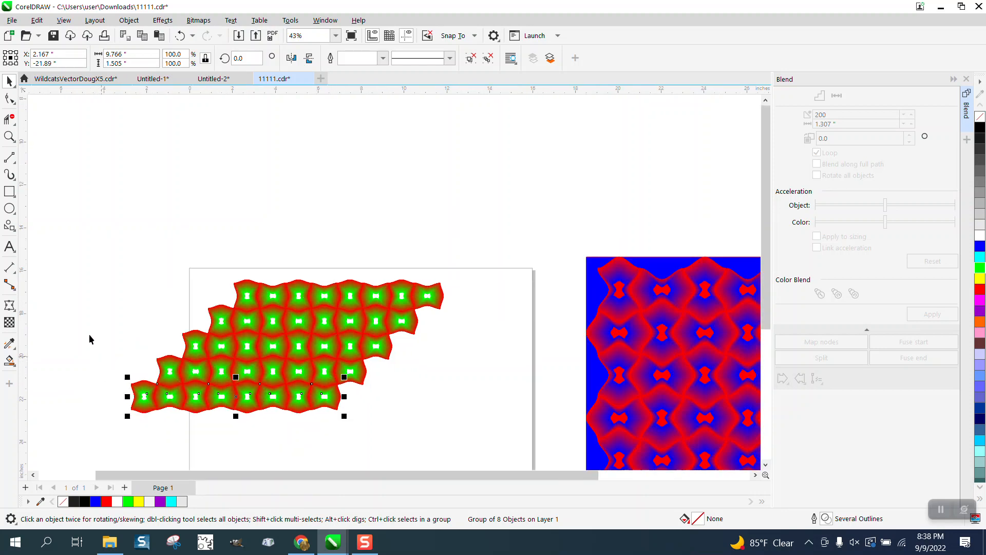
pyautogui.click(182, 37)
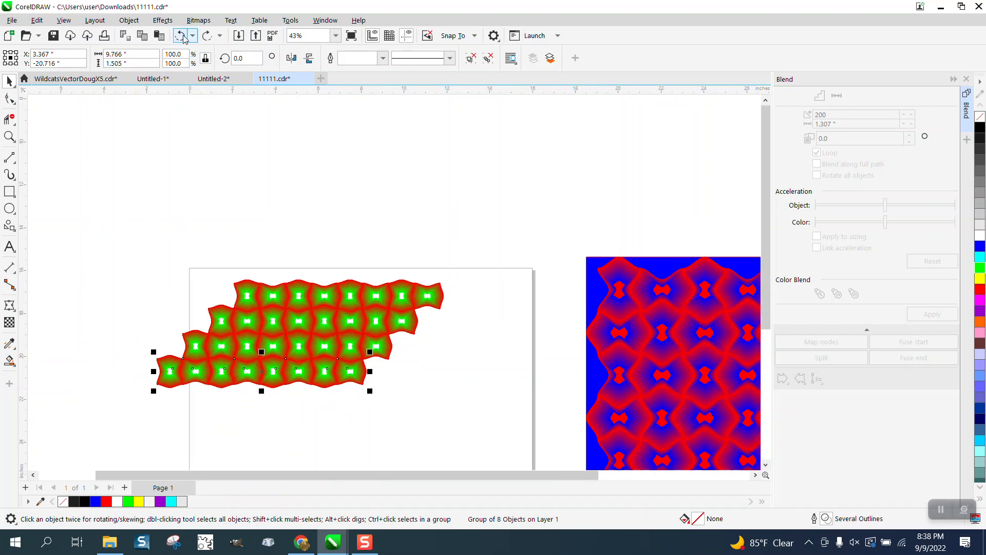
pyautogui.click(182, 37)
# Duplicate the three rows and fit the copy directly beneath them, starting one tile to the right of the third row.
pyautogui.moveTo(151, 272); pyautogui.dragTo(506, 396)
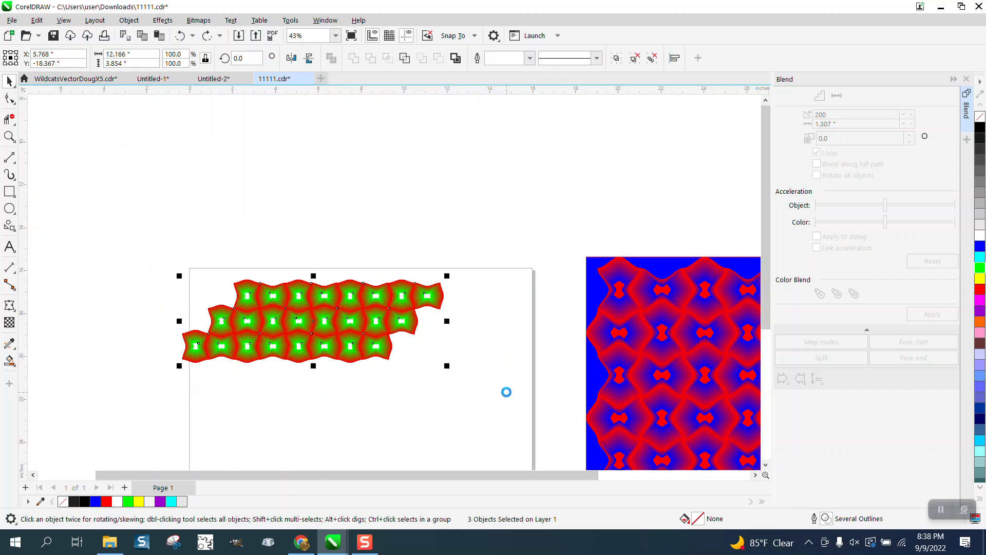
pyautogui.press('KP_Add')
pyautogui.moveTo(246, 280); pyautogui.dragTo(272, 358)
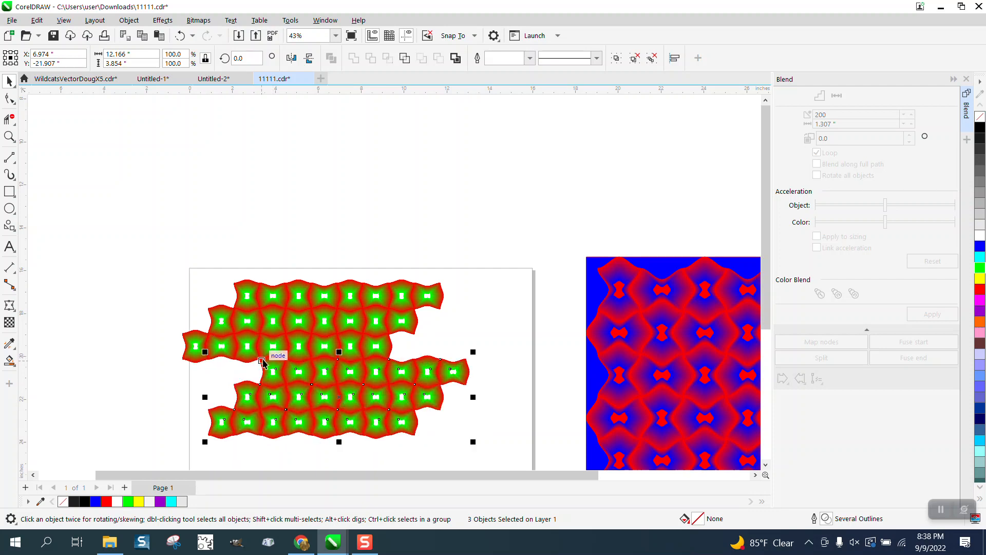
pyautogui.moveTo(284, 368); pyautogui.dragTo(222, 378)
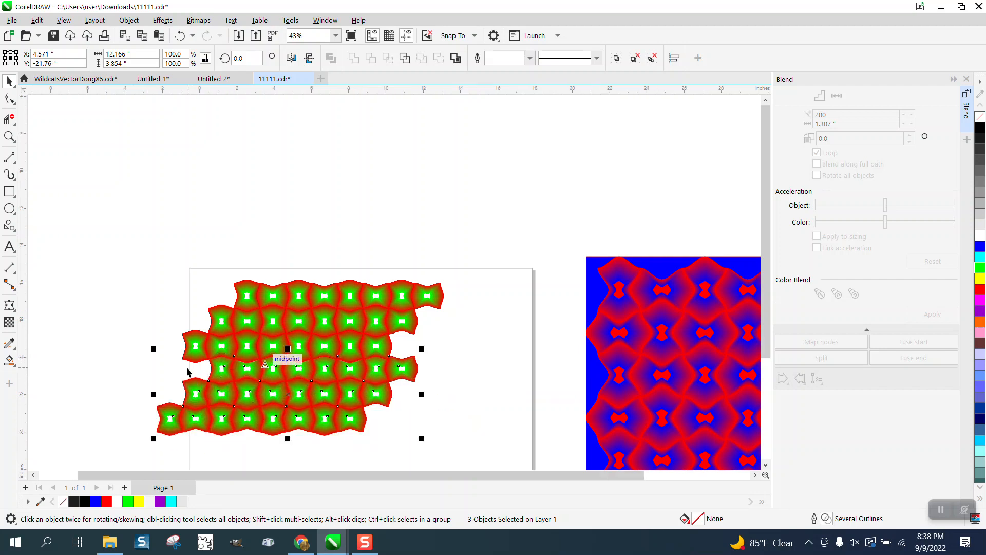
# Ungroup all six tile rows into separate tiles.
pyautogui.scroll(-1, 265, 364)
pyautogui.click(172, 328)
pyautogui.moveTo(140, 269); pyautogui.dragTo(503, 454)
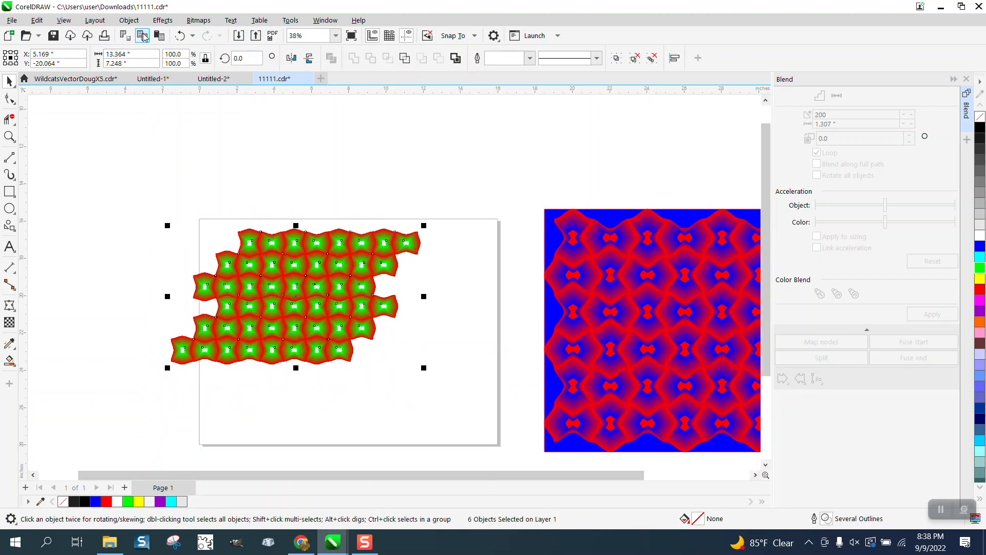
pyautogui.click(129, 20)
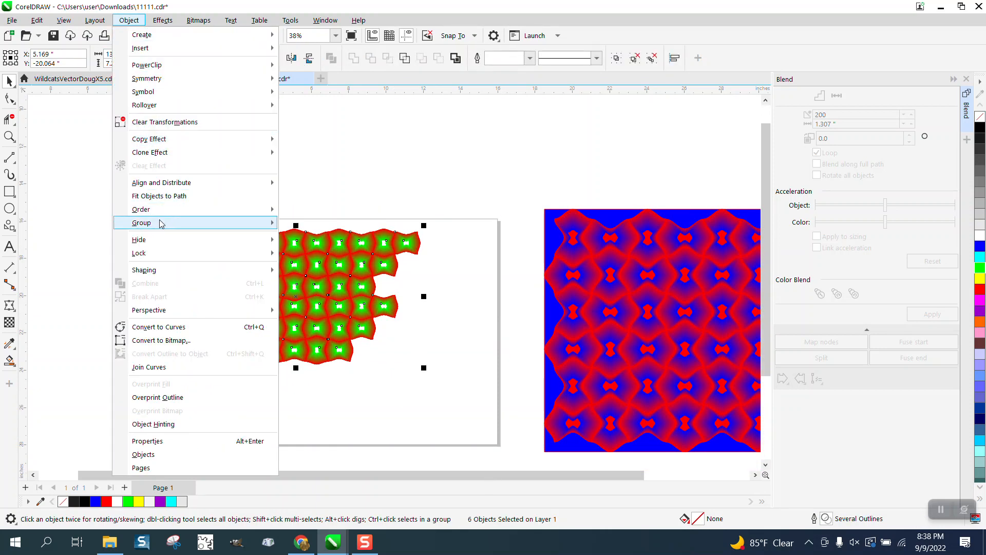
pyautogui.moveTo(161, 222)
pyautogui.click(310, 238)
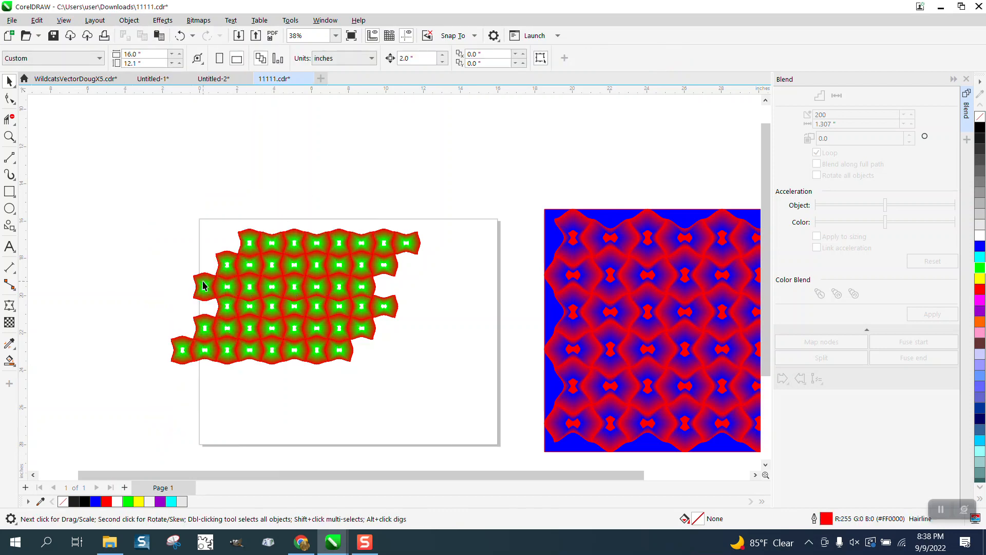
# Delete the tiles protruding at the left ends of the lower rows and the last tile of the top row.
pyautogui.moveTo(180, 237); pyautogui.dragTo(216, 381)
pyautogui.press('Delete')
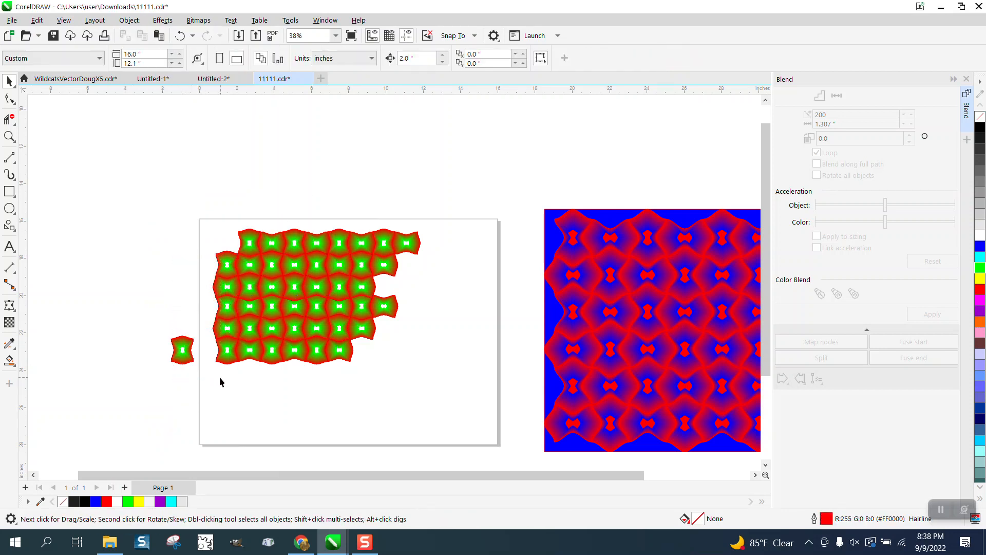
pyautogui.click(190, 350)
pyautogui.press('Delete')
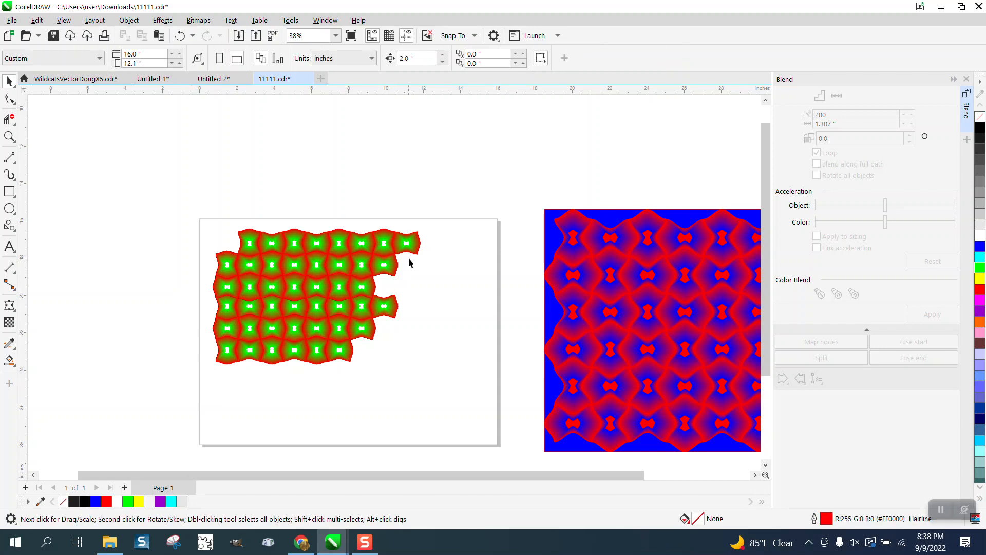
pyautogui.click(414, 250)
pyautogui.press('Delete')
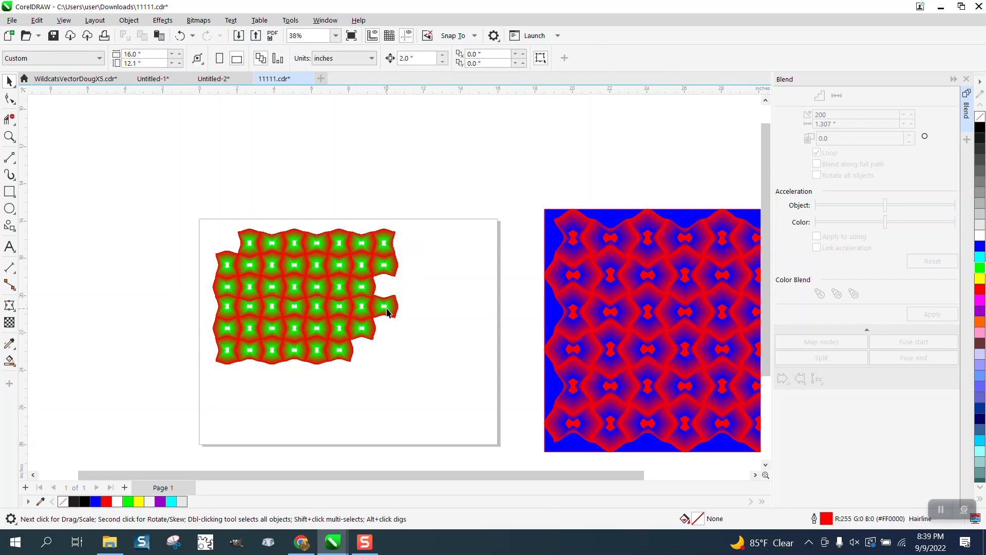
# Move the end tile of the fourth row into the gap at the start of the top row, interlocking it with its neighbours.
pyautogui.click(388, 309)
pyautogui.moveTo(384, 306); pyautogui.dragTo(194, 221)
pyautogui.press('z')
pyautogui.moveTo(265, 255); pyautogui.dragTo(264, 255)
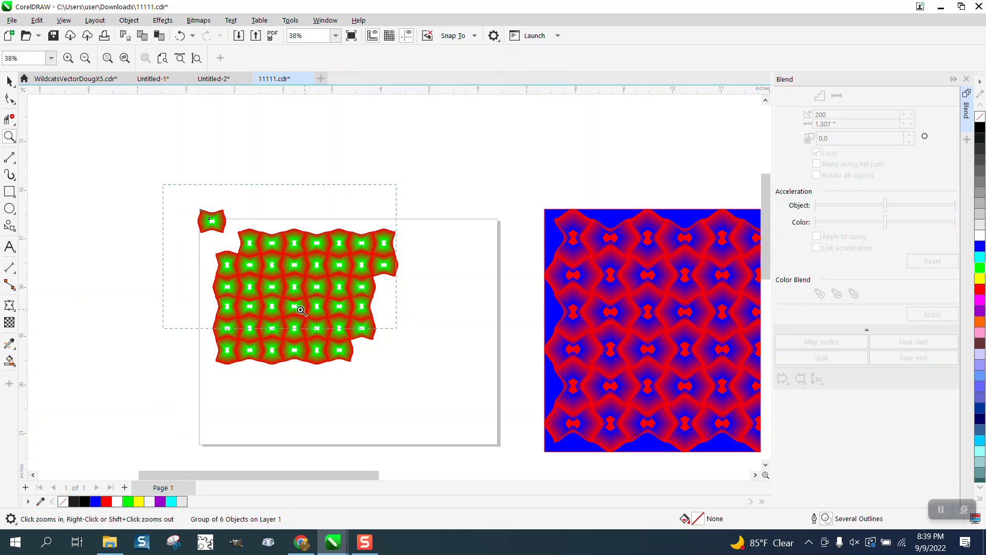
pyautogui.click(8, 82)
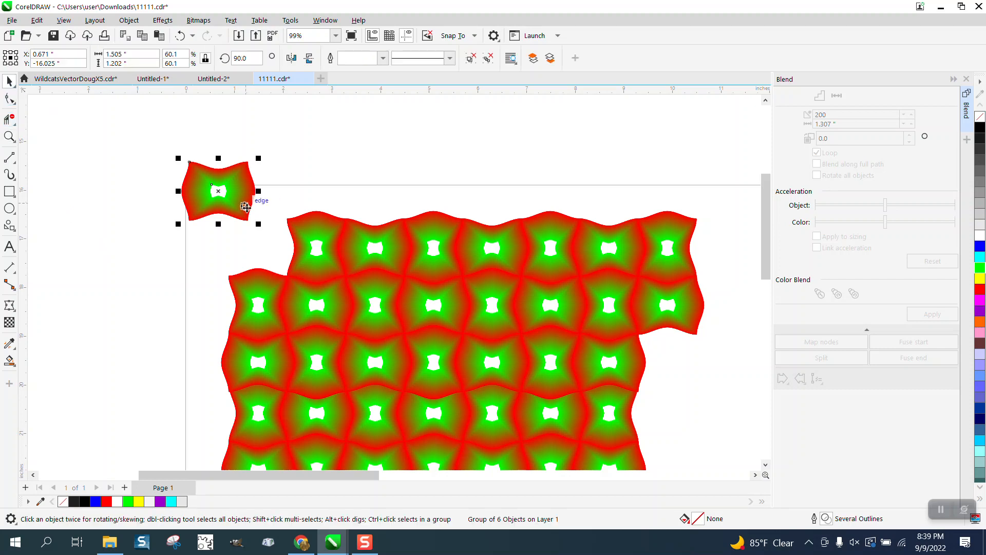
pyautogui.moveTo(247, 220); pyautogui.dragTo(178, 221)
pyautogui.moveTo(222, 244); pyautogui.dragTo(277, 277)
pyautogui.scroll(-6, 308, 266)
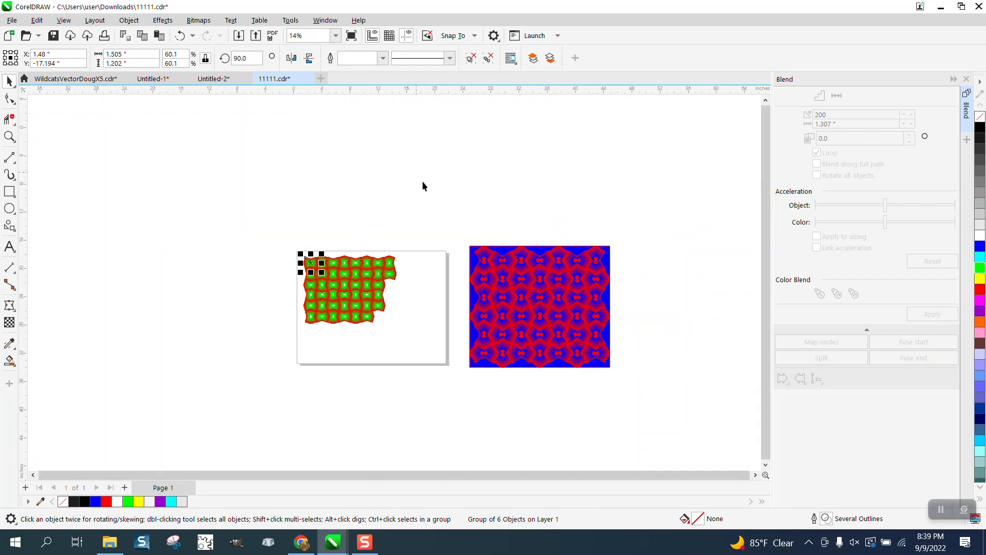
# Delete the surplus tiles beyond the sixth column to leave a six-by-six block of tiles.
pyautogui.click(9, 136)
pyautogui.moveTo(278, 215); pyautogui.dragTo(467, 327)
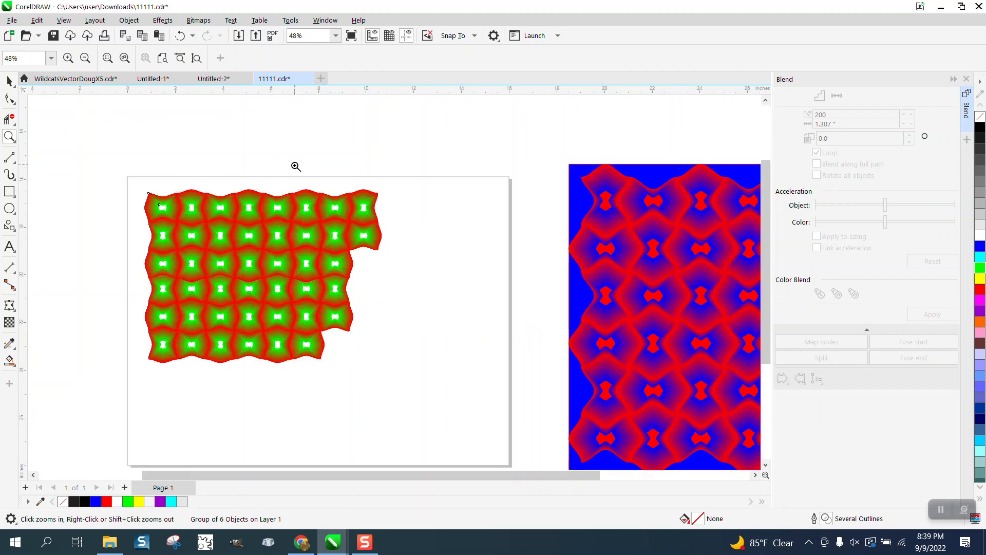
pyautogui.click(9, 81)
pyautogui.moveTo(323, 176); pyautogui.dragTo(412, 343)
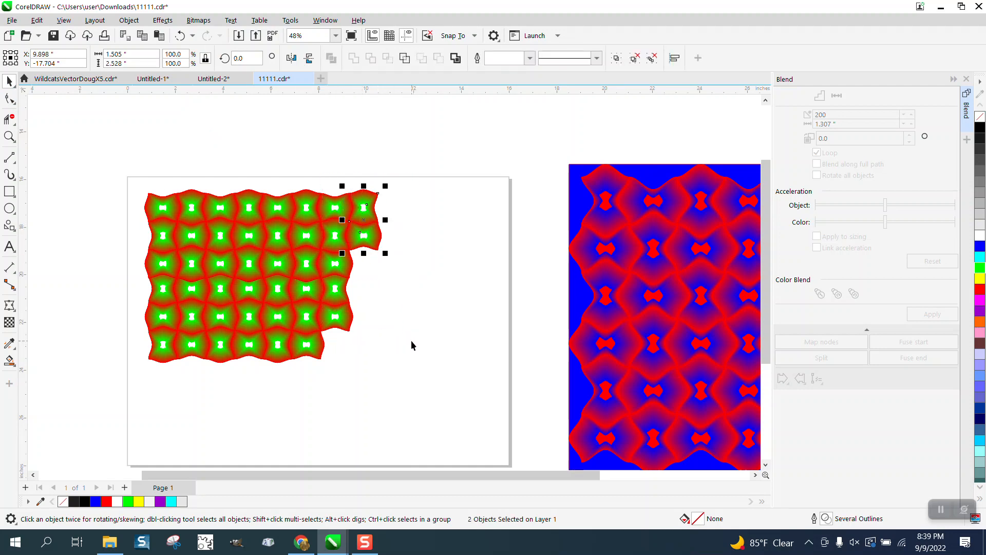
pyautogui.press('Delete')
pyautogui.moveTo(340, 216); pyautogui.dragTo(332, 290)
pyautogui.press('Delete')
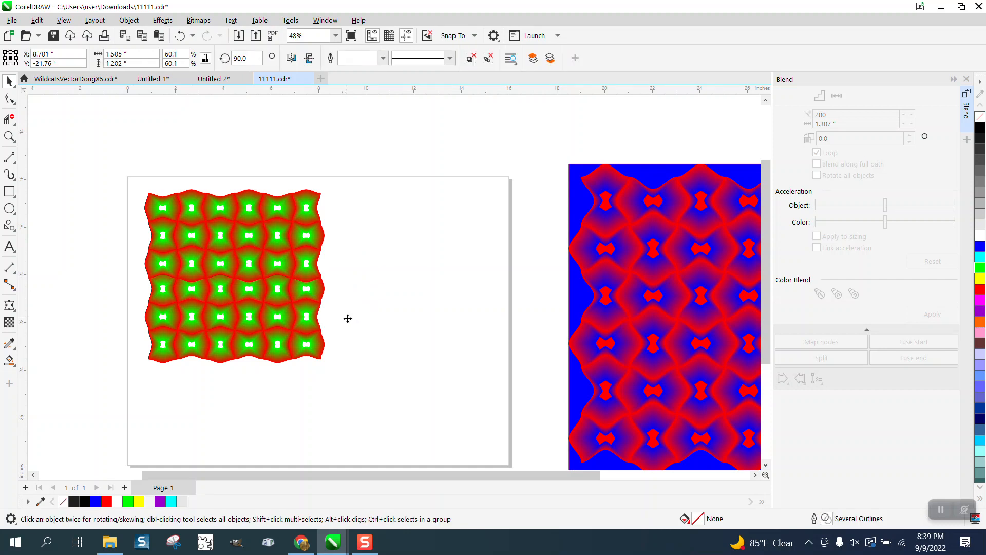
# Group all the tiles of the block and center the group on the page.
pyautogui.moveTo(128, 171); pyautogui.dragTo(493, 407)
pyautogui.hotkey('ctrl', 'g')
pyautogui.press('p')
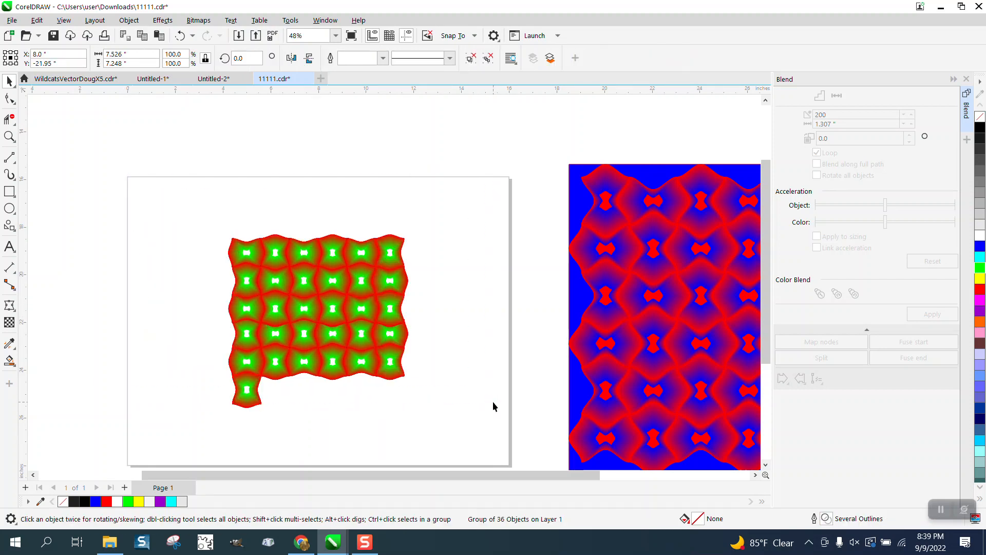
# Create a rectangle that frames the grouped tiles exactly at their outer extents.
pyautogui.doubleClick(8, 194)
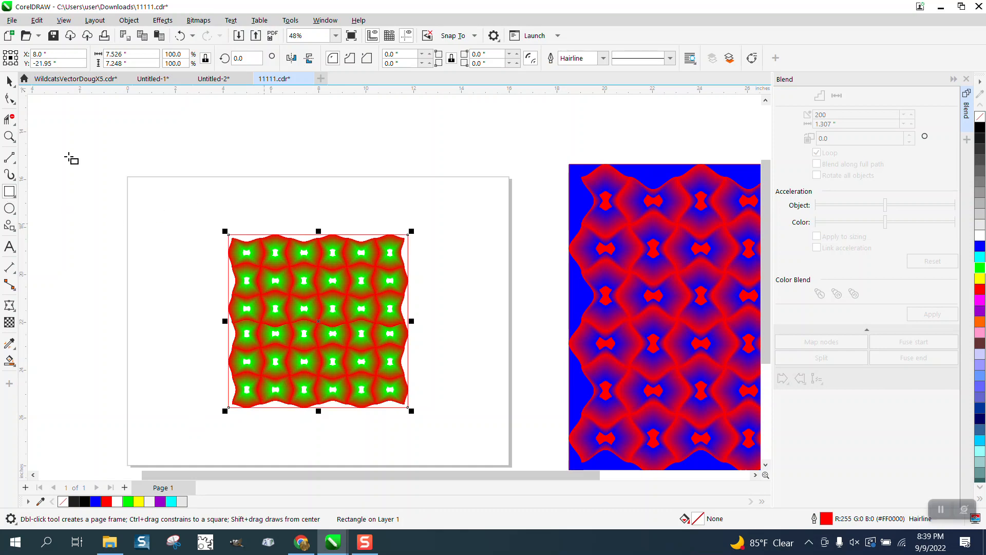
pyautogui.click(5, 82)
pyautogui.click(208, 188)
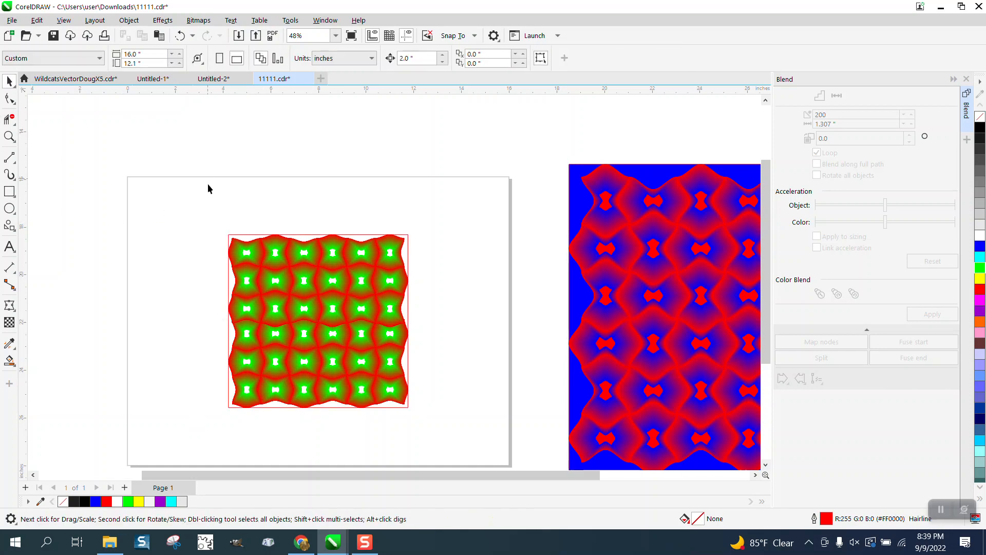
# Move the frame rectangle 4 inches up and fill it with green.
pyautogui.click(244, 236)
pyautogui.press('Up')
pyautogui.press('Up')
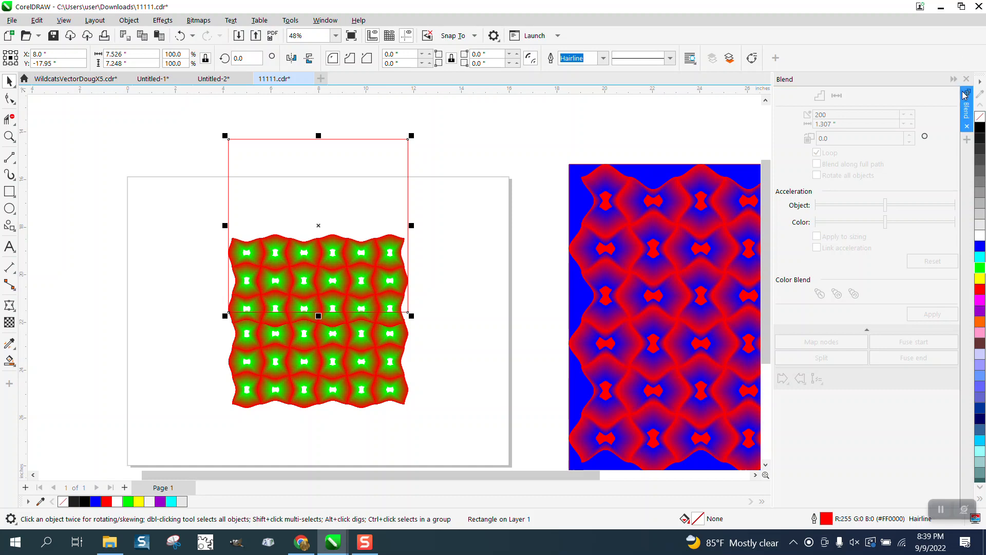
pyautogui.click(981, 267)
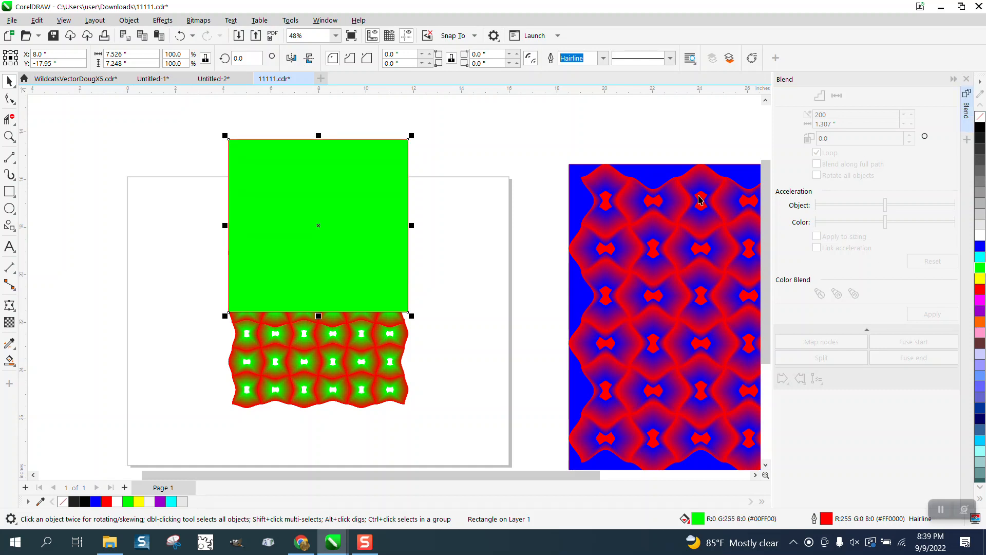
# Send the green rectangle behind the tiles and move it 4 inches down to line up with the group.
pyautogui.click(129, 22)
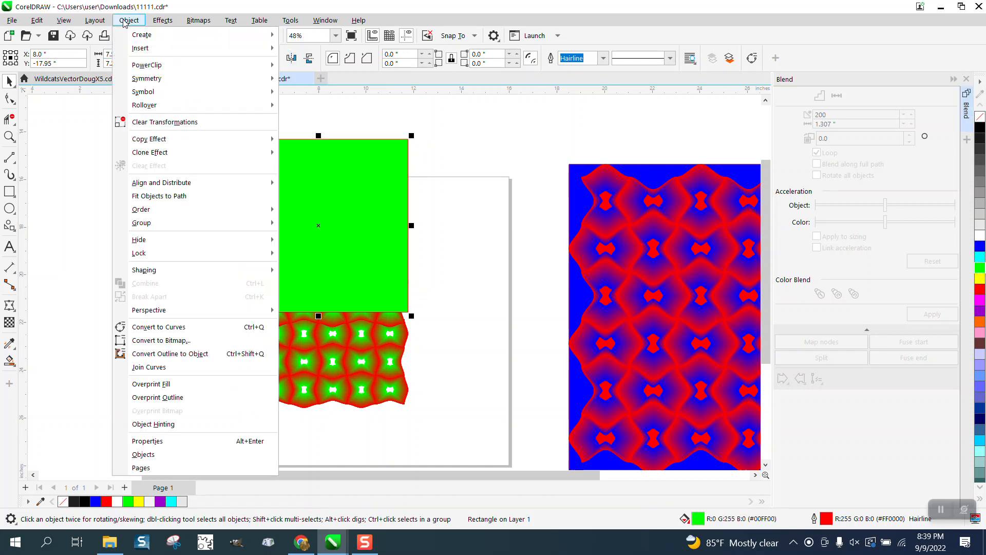
pyautogui.moveTo(159, 212)
pyautogui.click(327, 227)
pyautogui.press('Down')
pyautogui.press('Down')
pyautogui.press('Down')
pyautogui.press('Down')
pyautogui.press('Down')
pyautogui.press('Down')
pyautogui.press('Down')
pyautogui.press('Down')
pyautogui.press('Down')
pyautogui.press('Down')
pyautogui.press('Down')
pyautogui.press('Down')
pyautogui.press('Down')
pyautogui.press('Down')
pyautogui.press('Down')
pyautogui.press('Down')
pyautogui.press('Down')
pyautogui.press('Down')
pyautogui.press('Down')
pyautogui.press('Down')
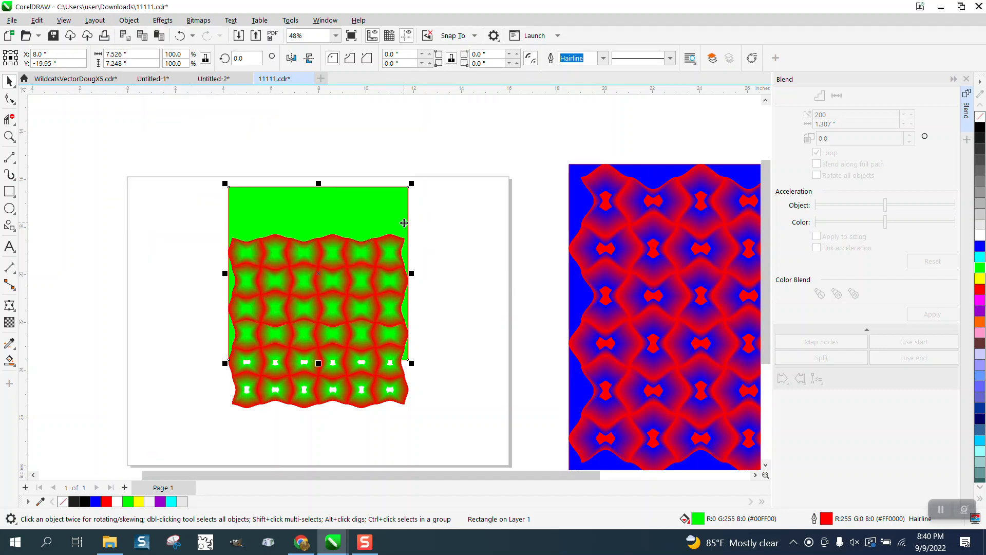
# Examine the green and red tile pattern up close and compare it with the blue and red reference pattern.
pyautogui.click(9, 136)
pyautogui.moveTo(238, 220); pyautogui.dragTo(469, 365)
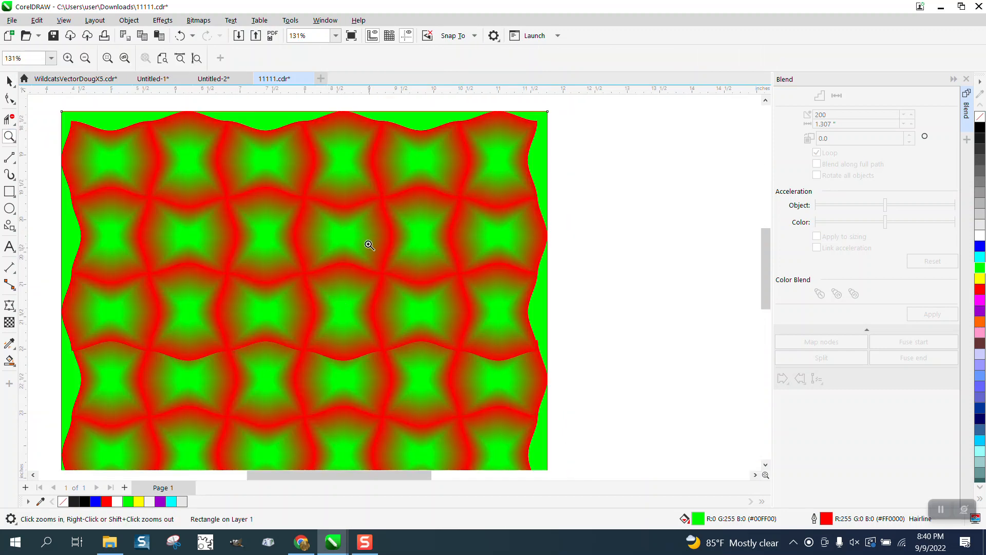
pyautogui.scroll(-2, 342, 236)
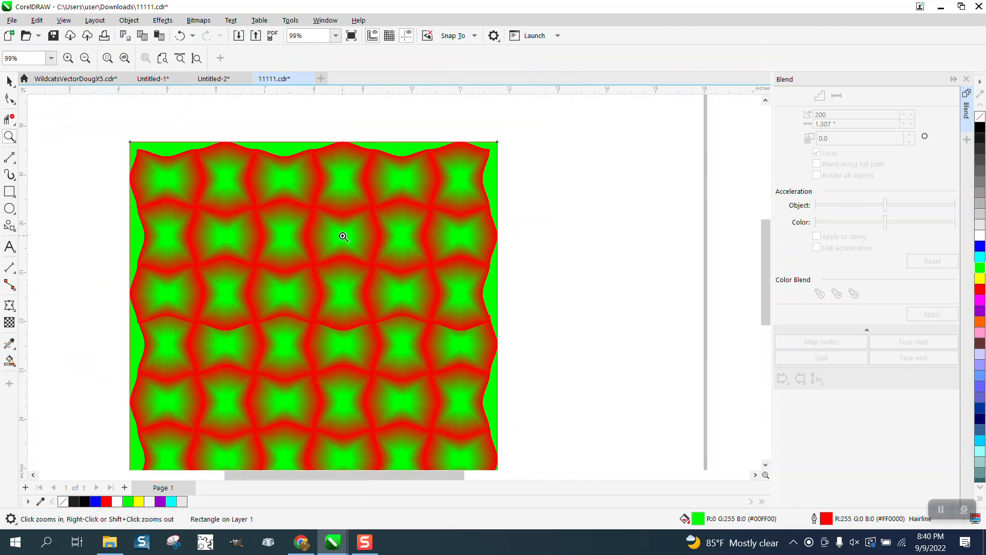
pyautogui.moveTo(244, 219); pyautogui.dragTo(391, 278)
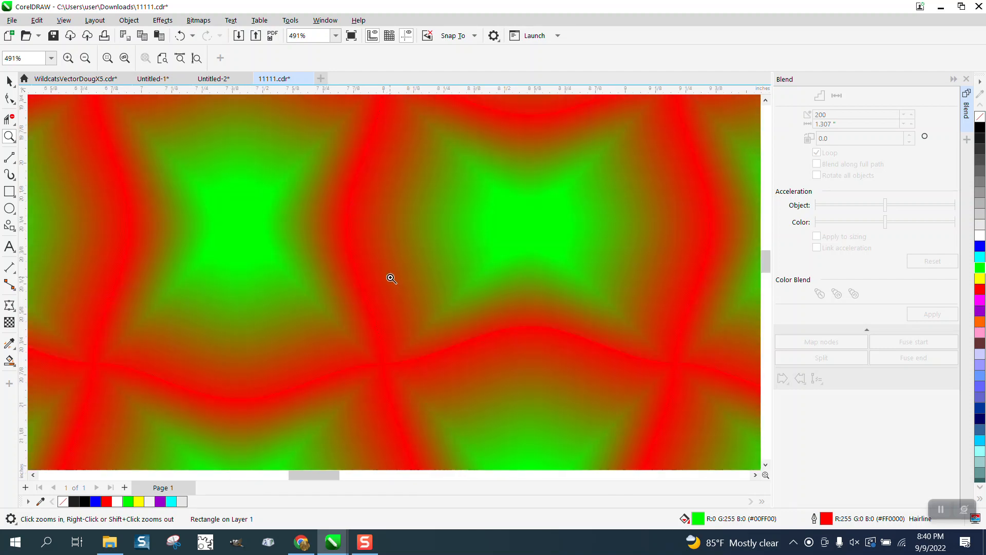
pyautogui.scroll(-2, 388, 272)
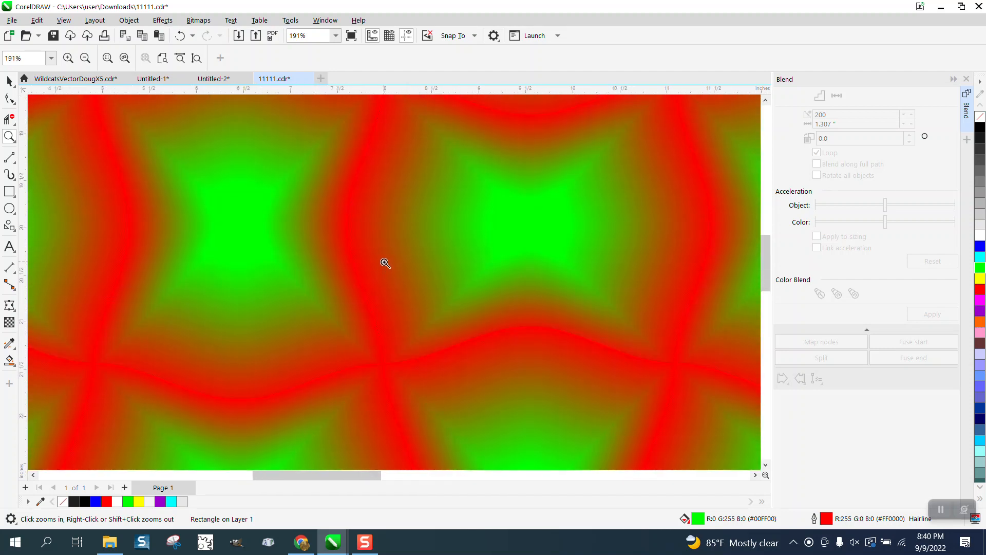
pyautogui.scroll(-5, 384, 264)
pyautogui.scroll(-1, 384, 262)
pyautogui.scroll(-1, 380, 260)
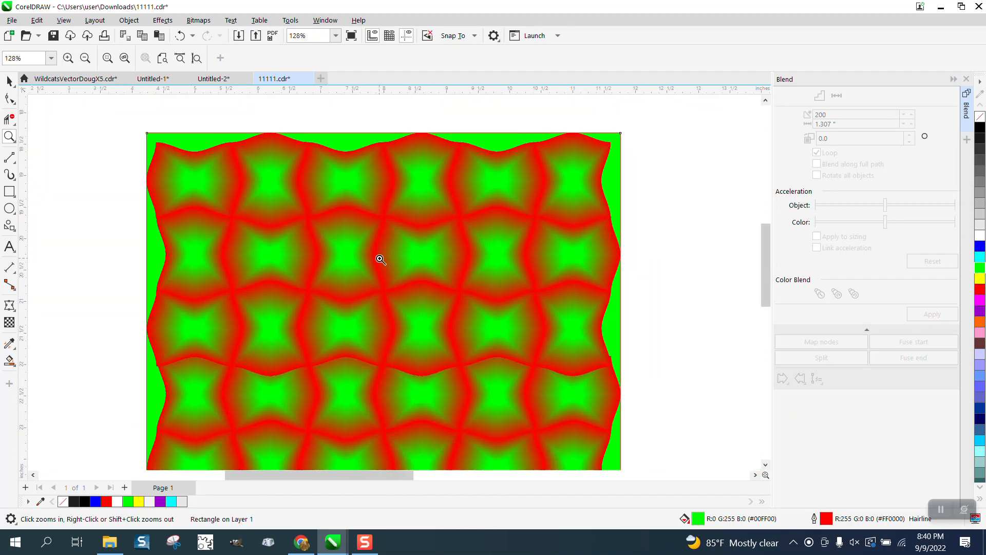
pyautogui.scroll(-4, 380, 259)
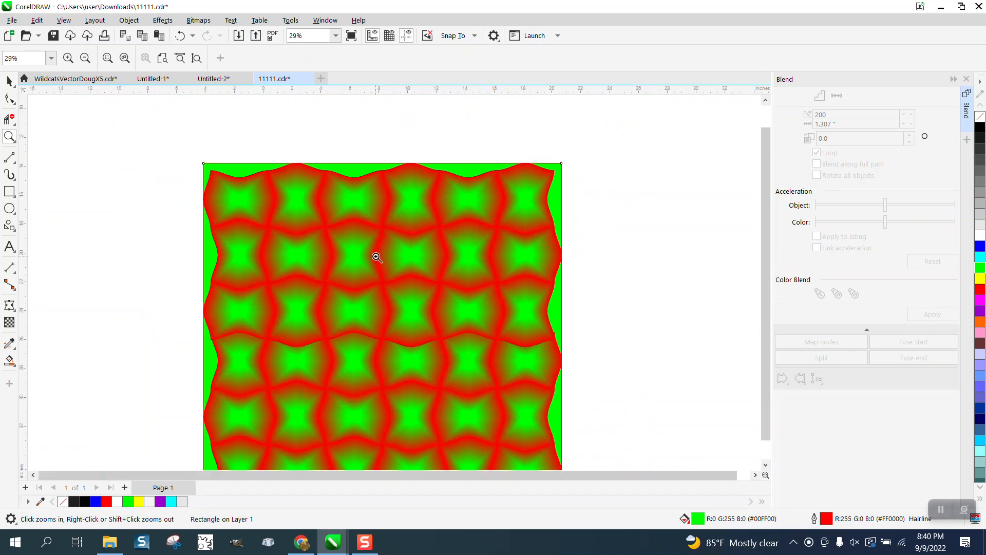
pyautogui.click(376, 256)
pyautogui.scroll(-2, 442, 257)
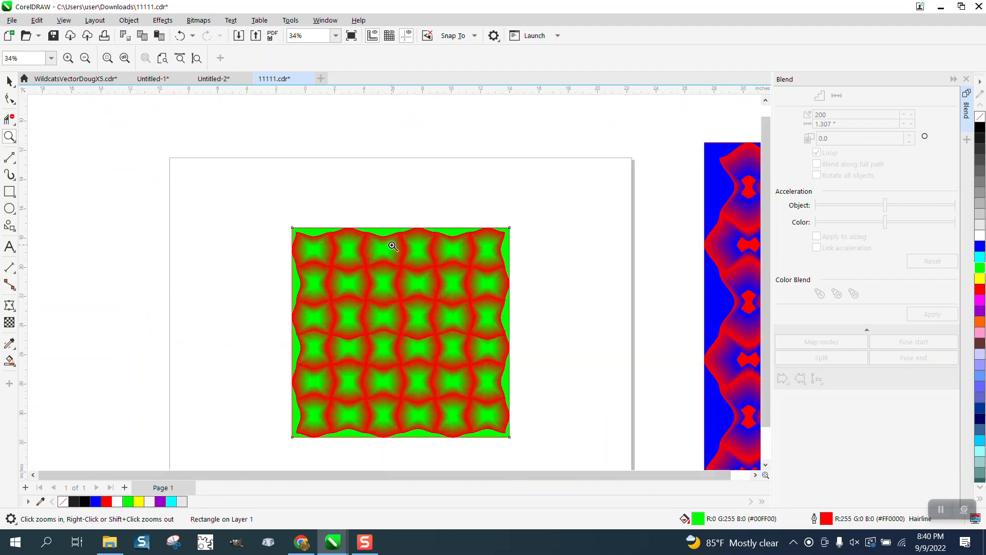
pyautogui.moveTo(579, 237); pyautogui.dragTo(658, 297)
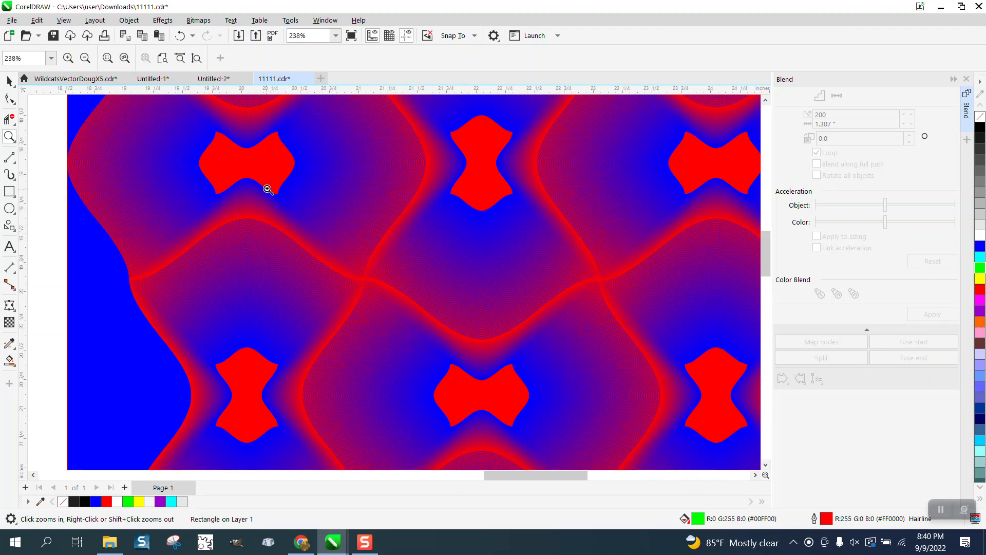
pyautogui.scroll(-4, 315, 202)
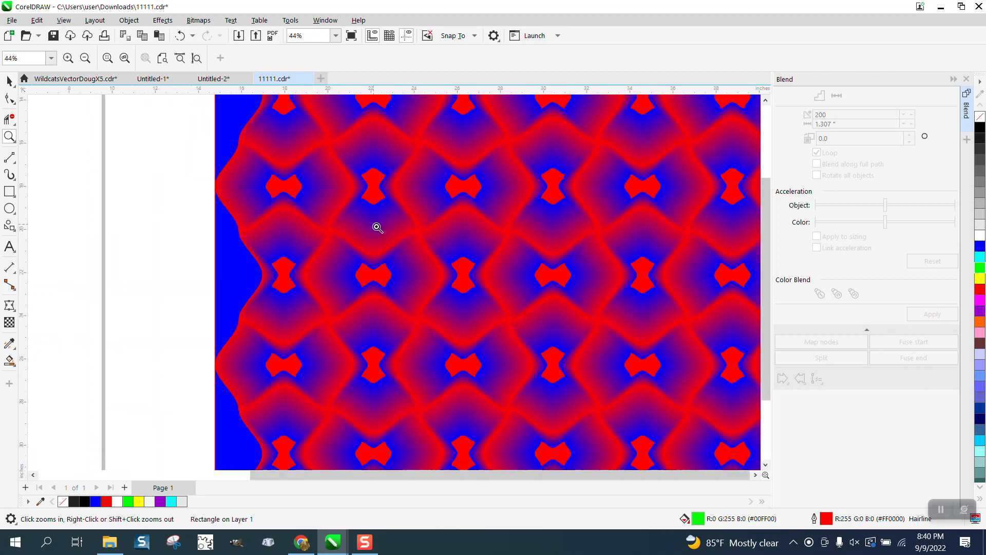
pyautogui.scroll(-1, 440, 230)
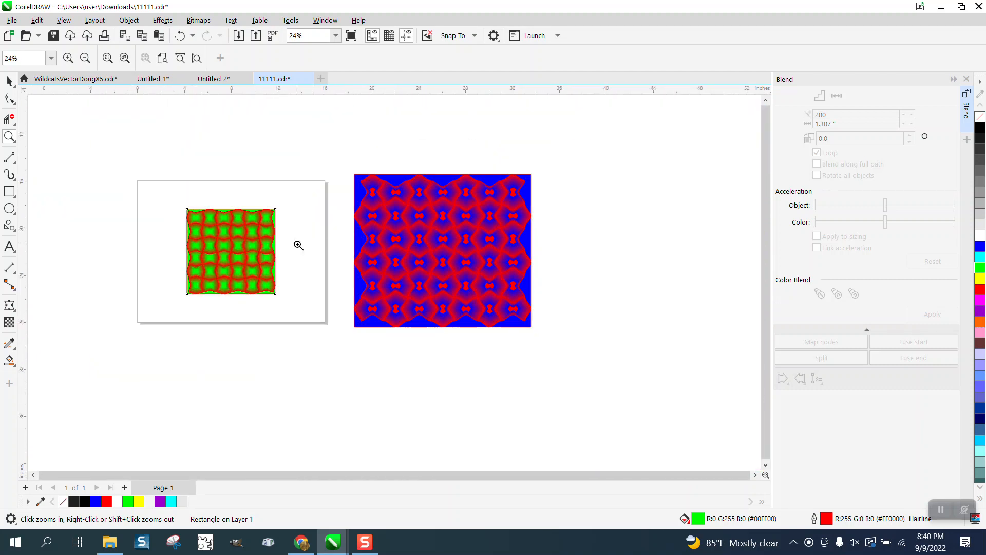
pyautogui.moveTo(185, 197); pyautogui.dragTo(349, 317)
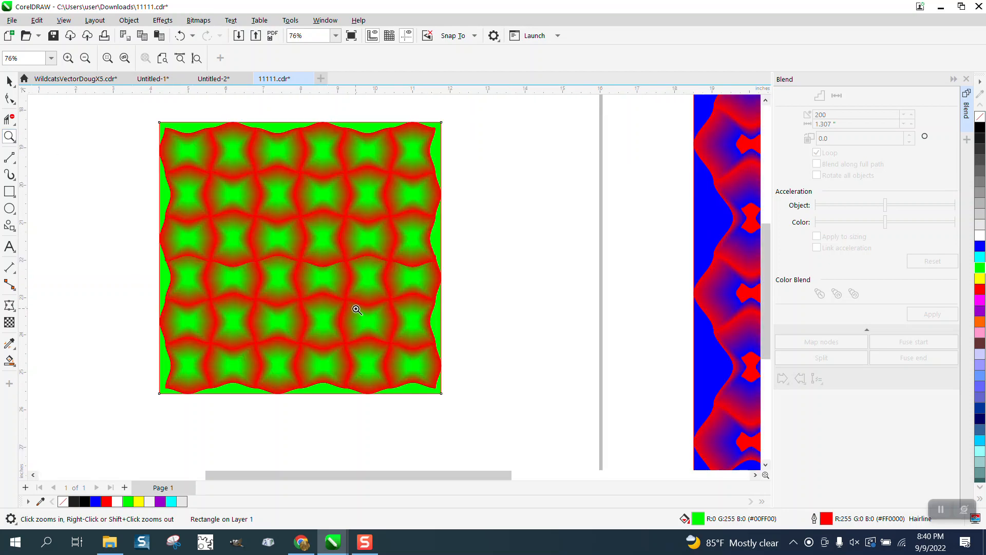